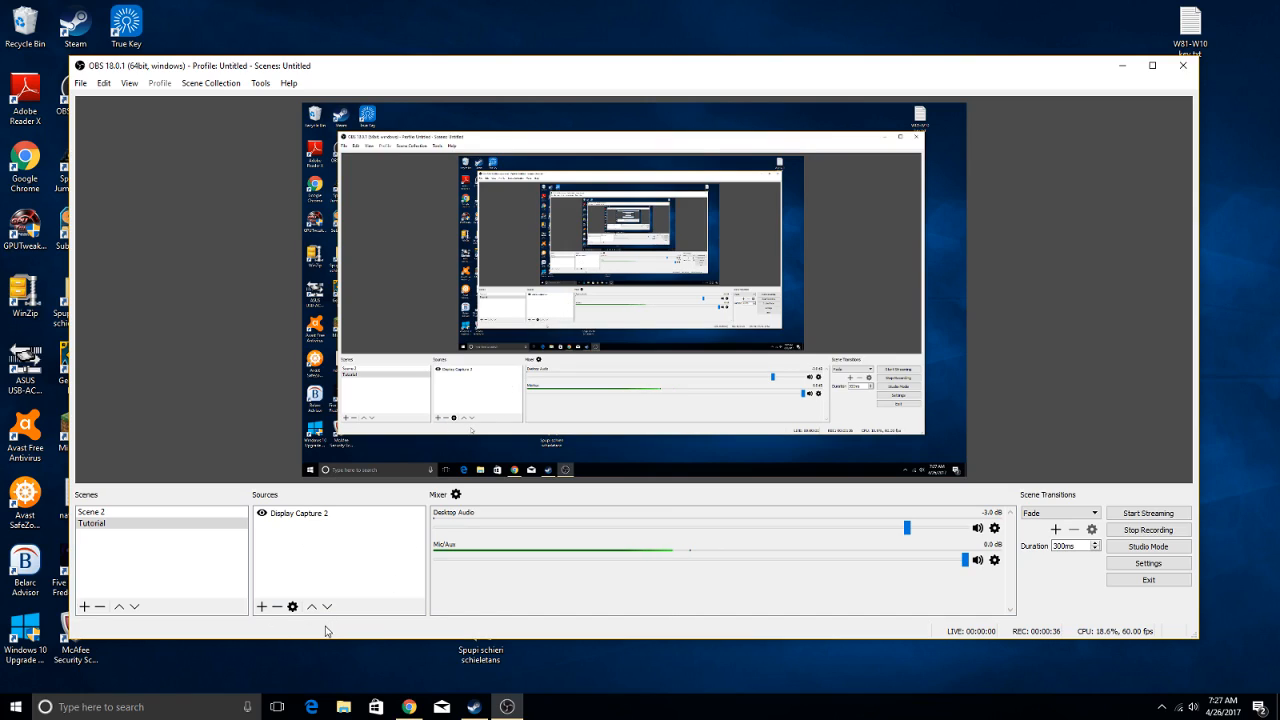
Step: Add a new scene named kjdsaksjdkajsd to the scene list
right_click(98, 559)
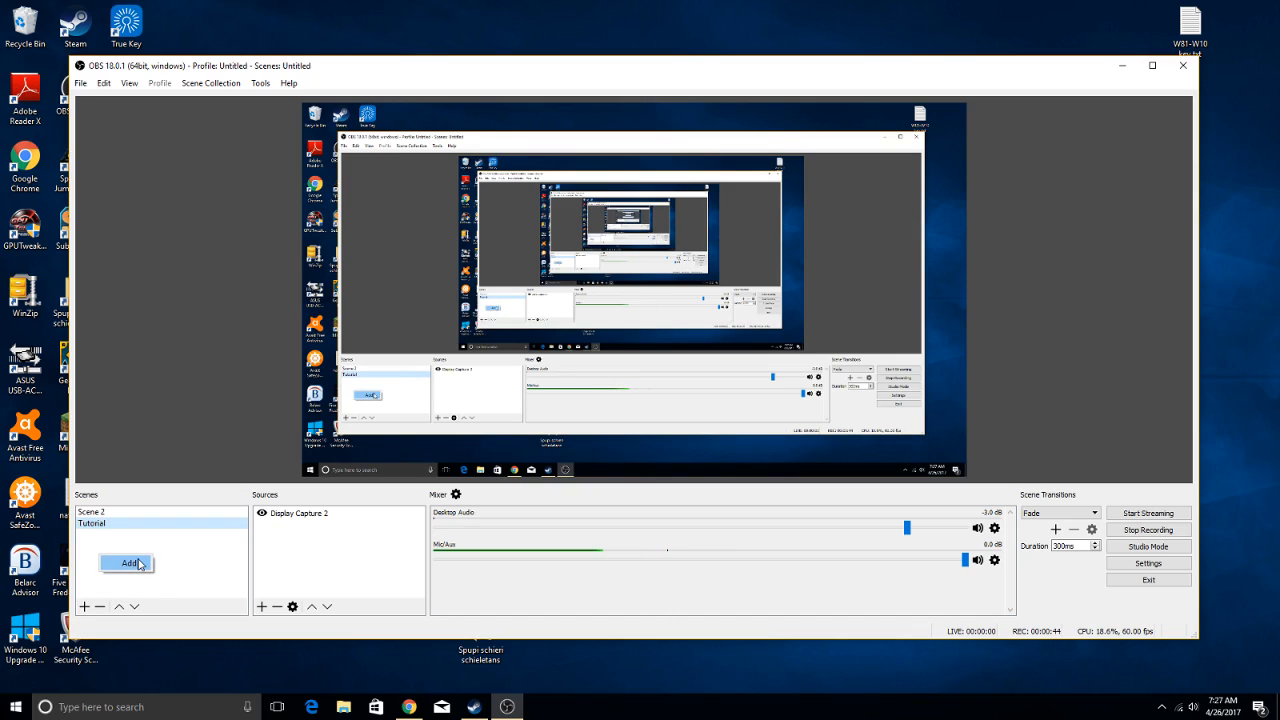
left_click(129, 563)
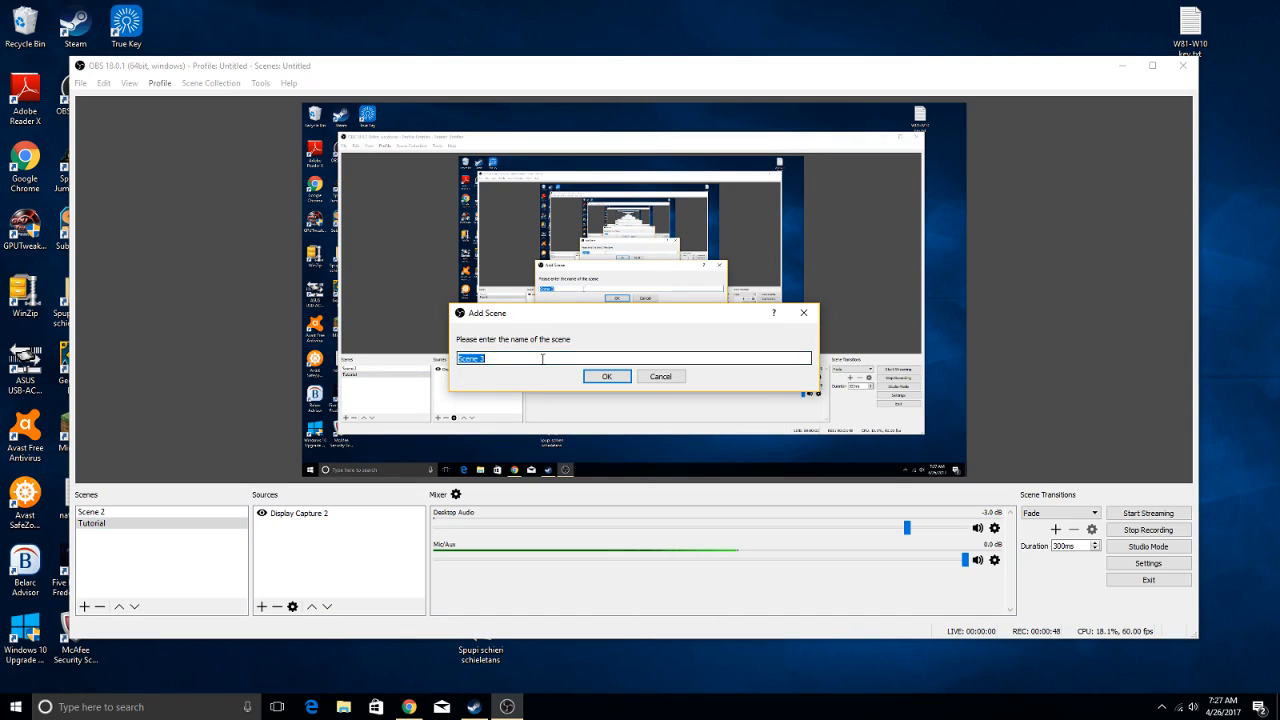
key("BackSpace")
type("kjdsaksjdkajsd")
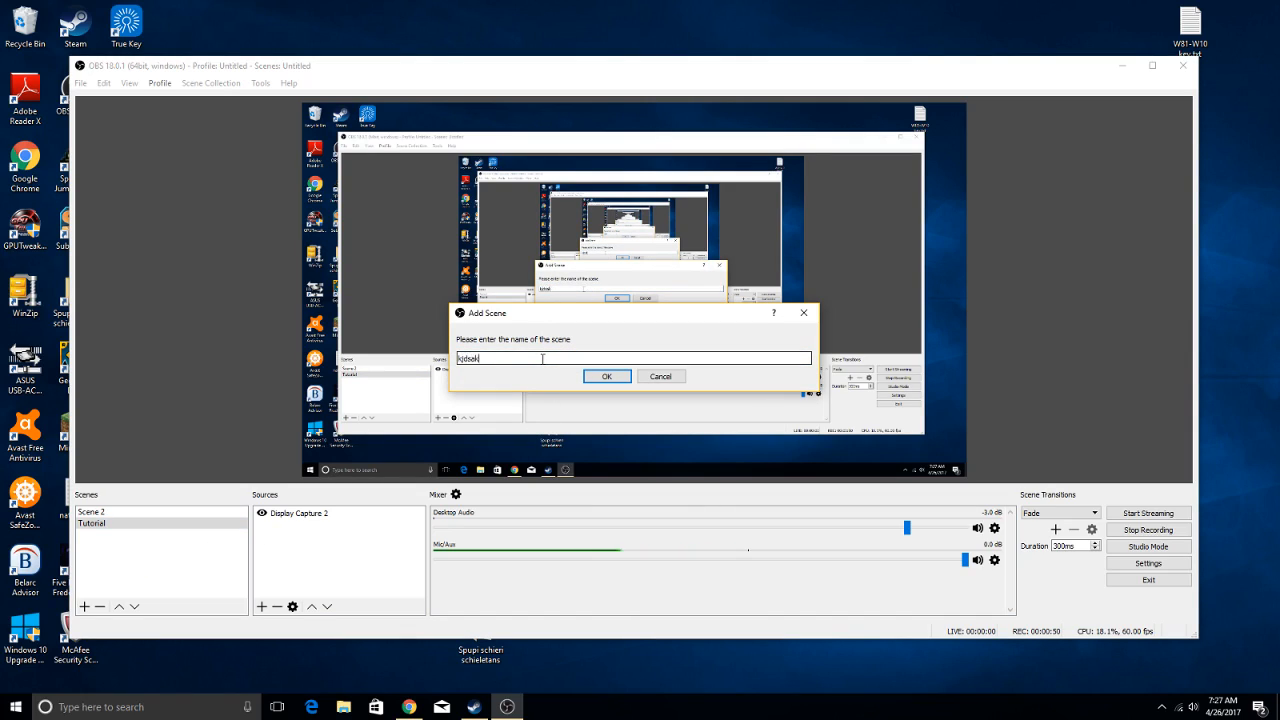
left_click(622, 377)
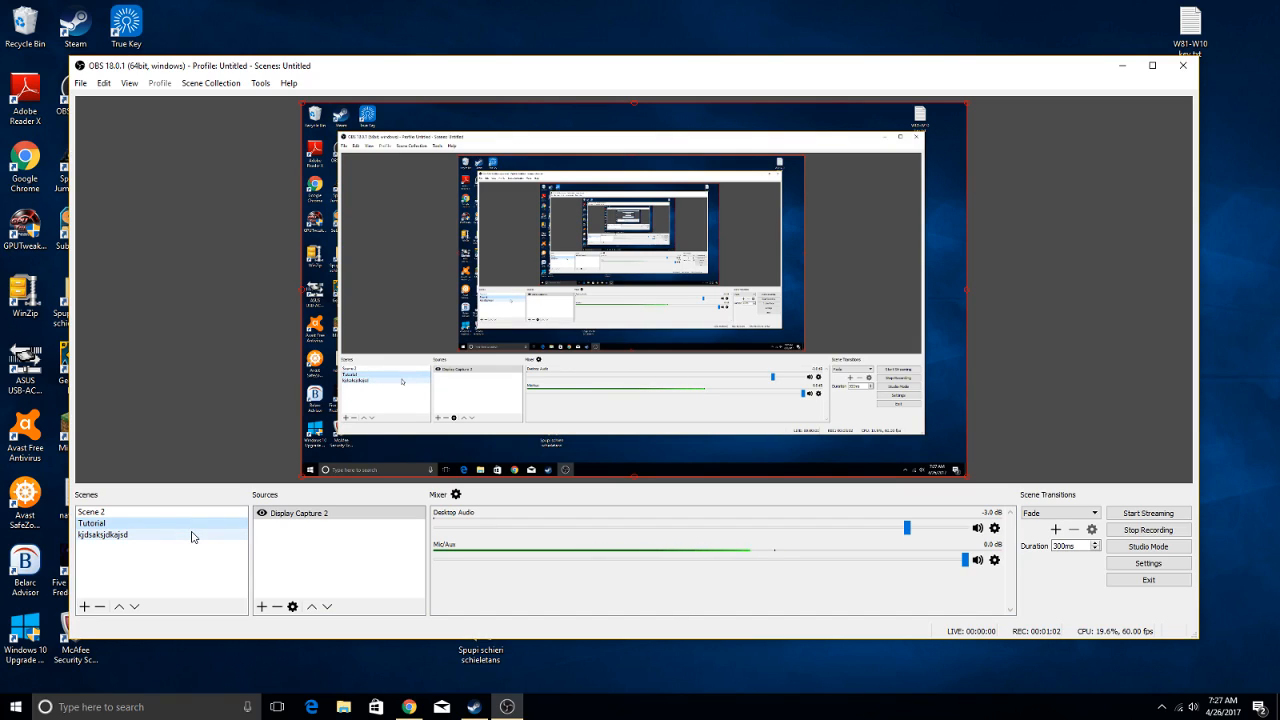
Step: Add a new Video Capture Device source to the Tutorial scene, keeping its default name, and close its properties
right_click(282, 546)
mouse_move(305, 557)
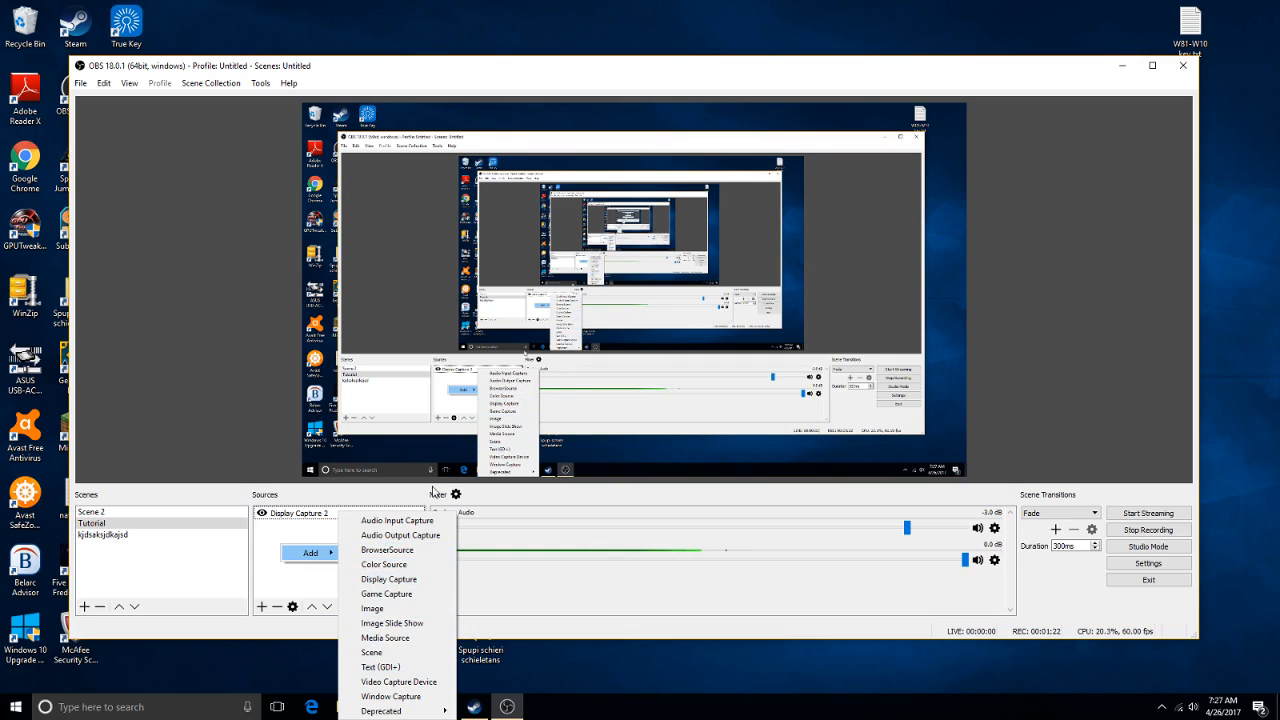
left_click(414, 685)
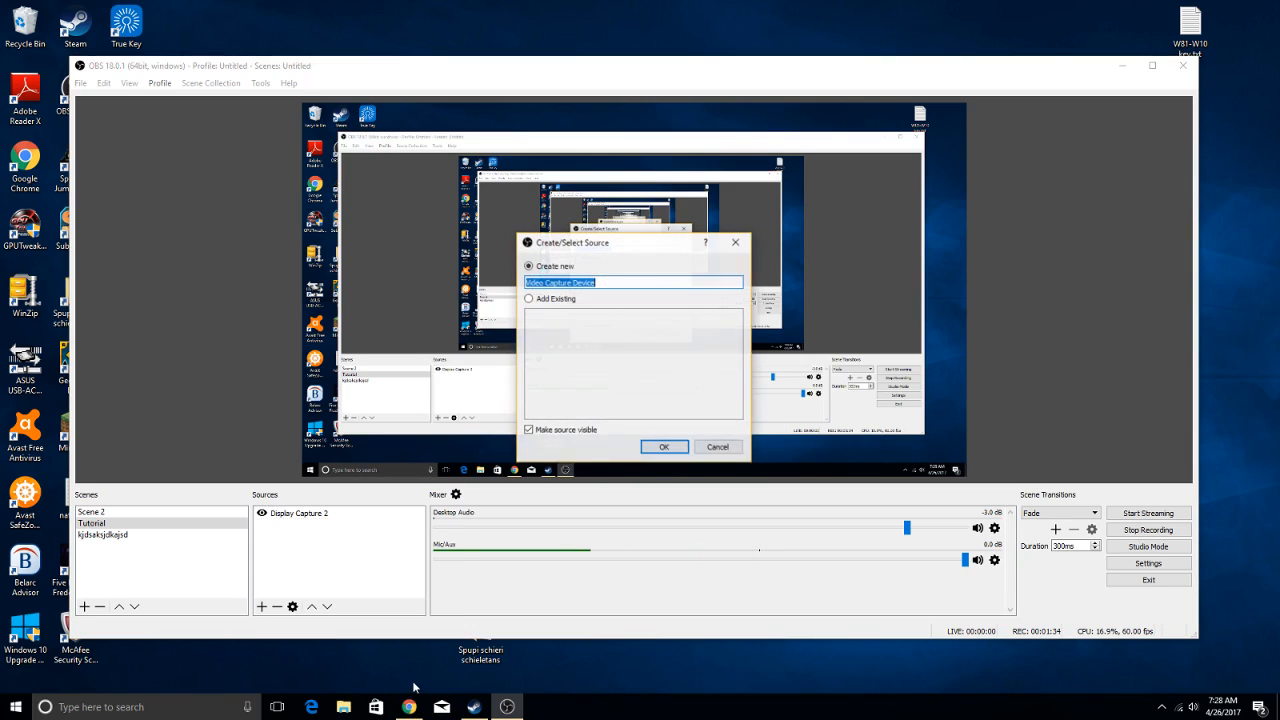
left_click(663, 448)
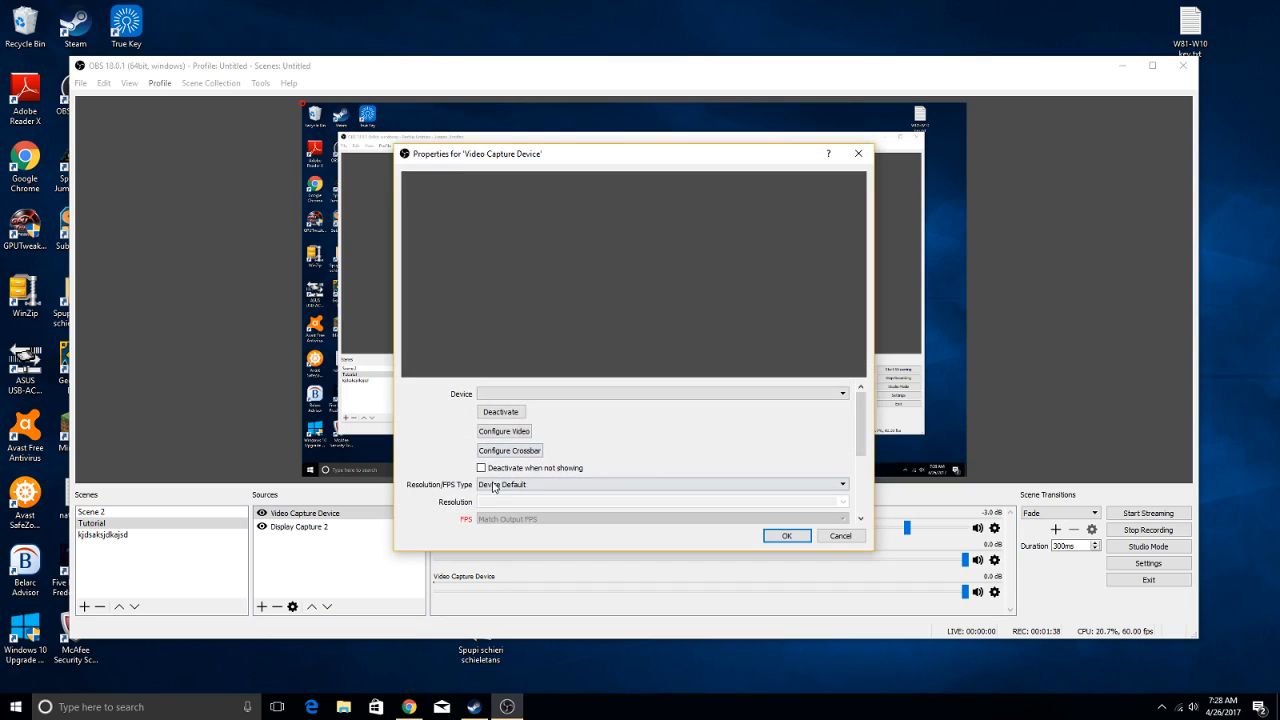
left_click(858, 154)
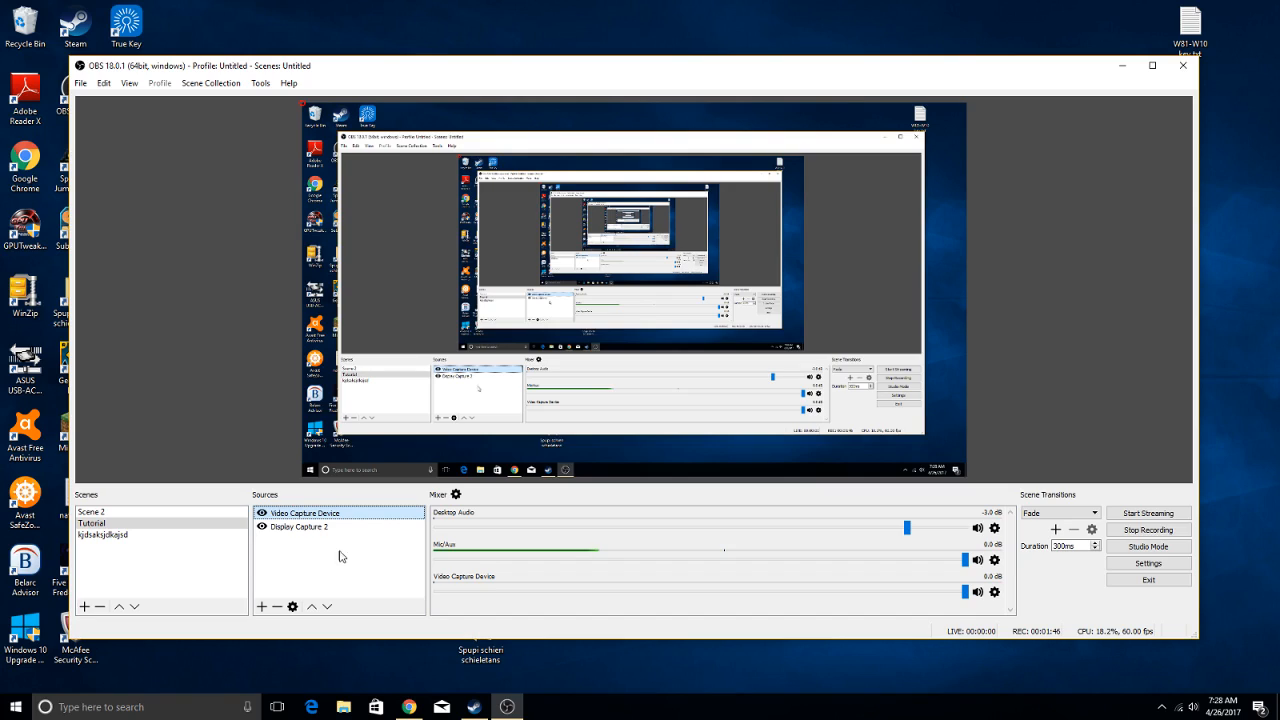
right_click(297, 581)
mouse_move(330, 588)
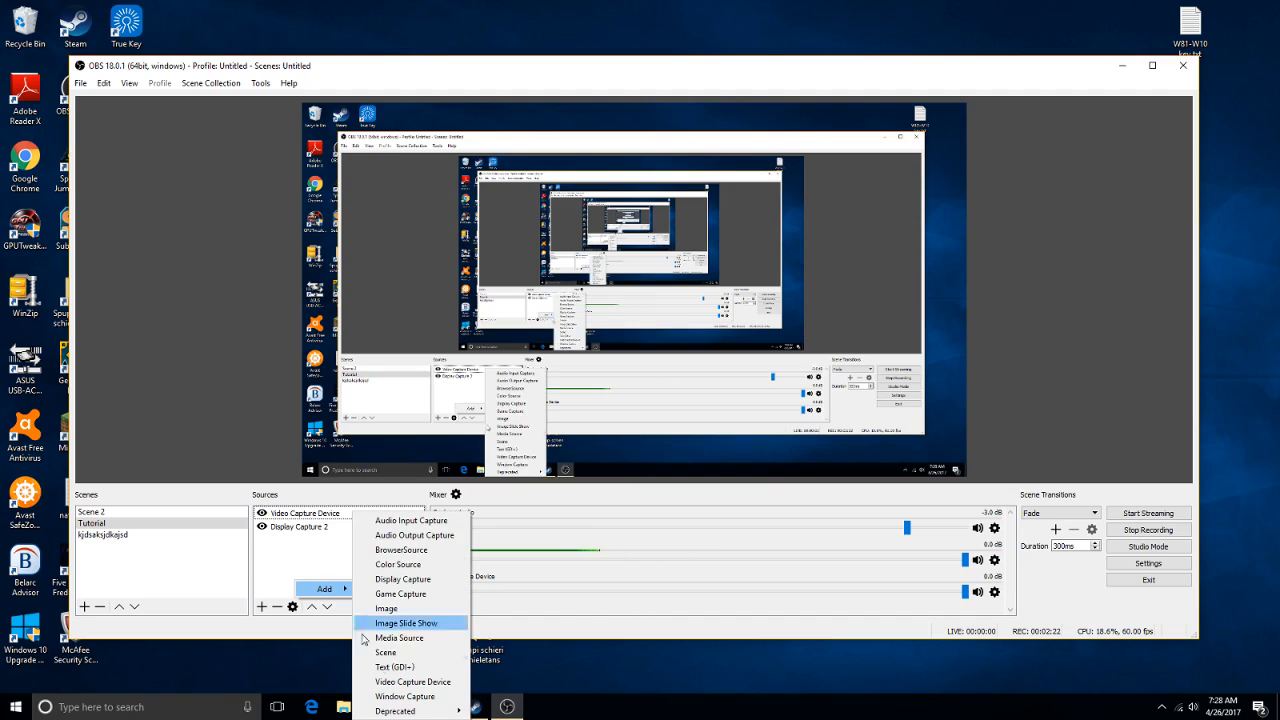
left_click(404, 696)
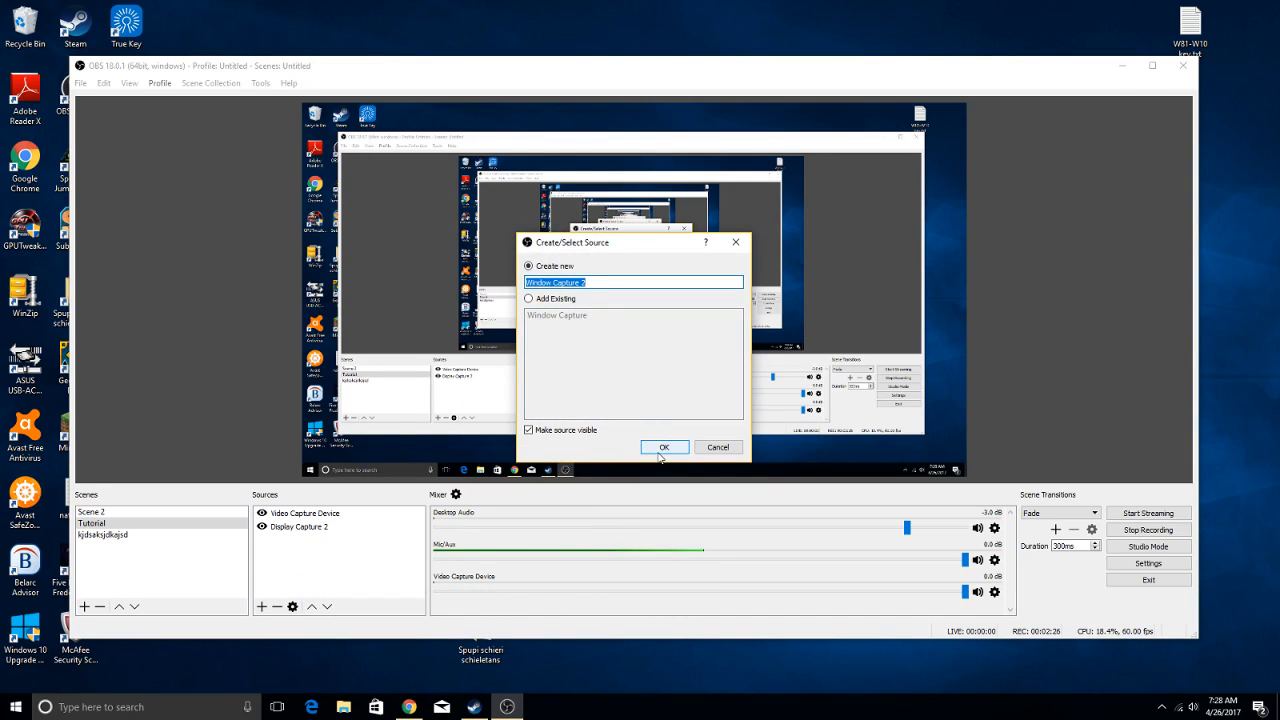
left_click(729, 447)
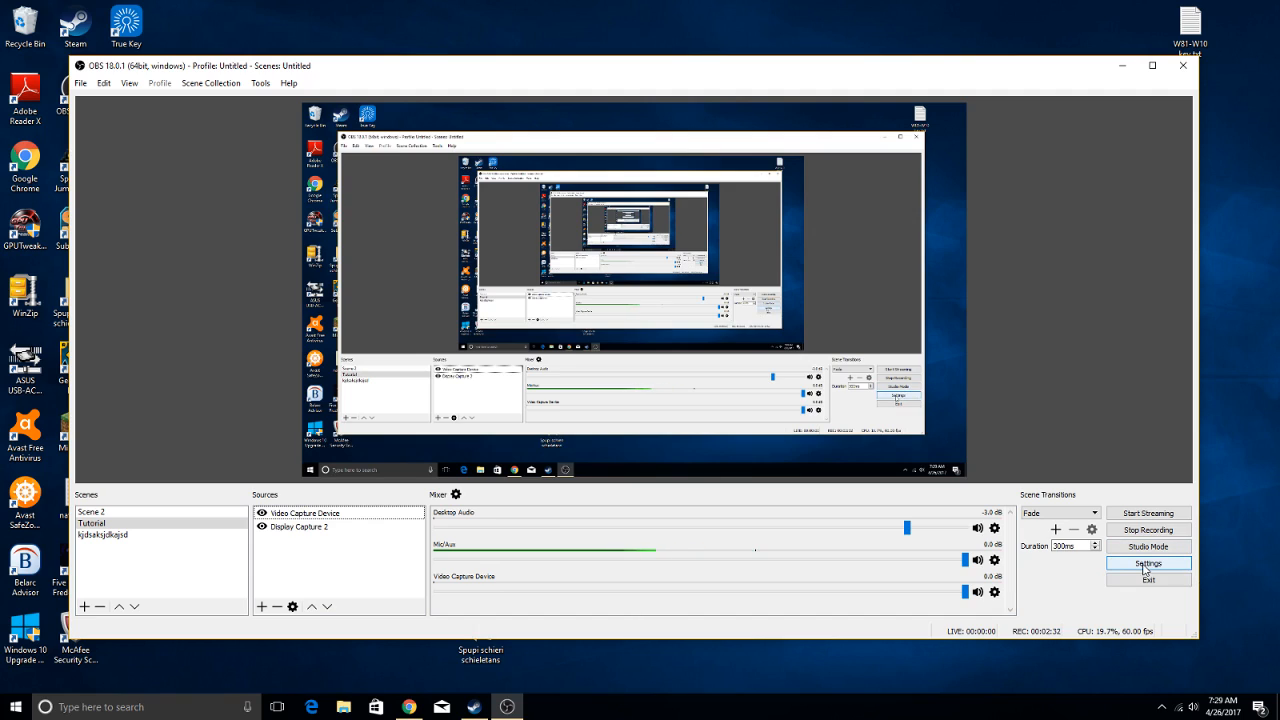
Step: Open the program settings and look at the interface language choices in the general settings
left_click(1145, 566)
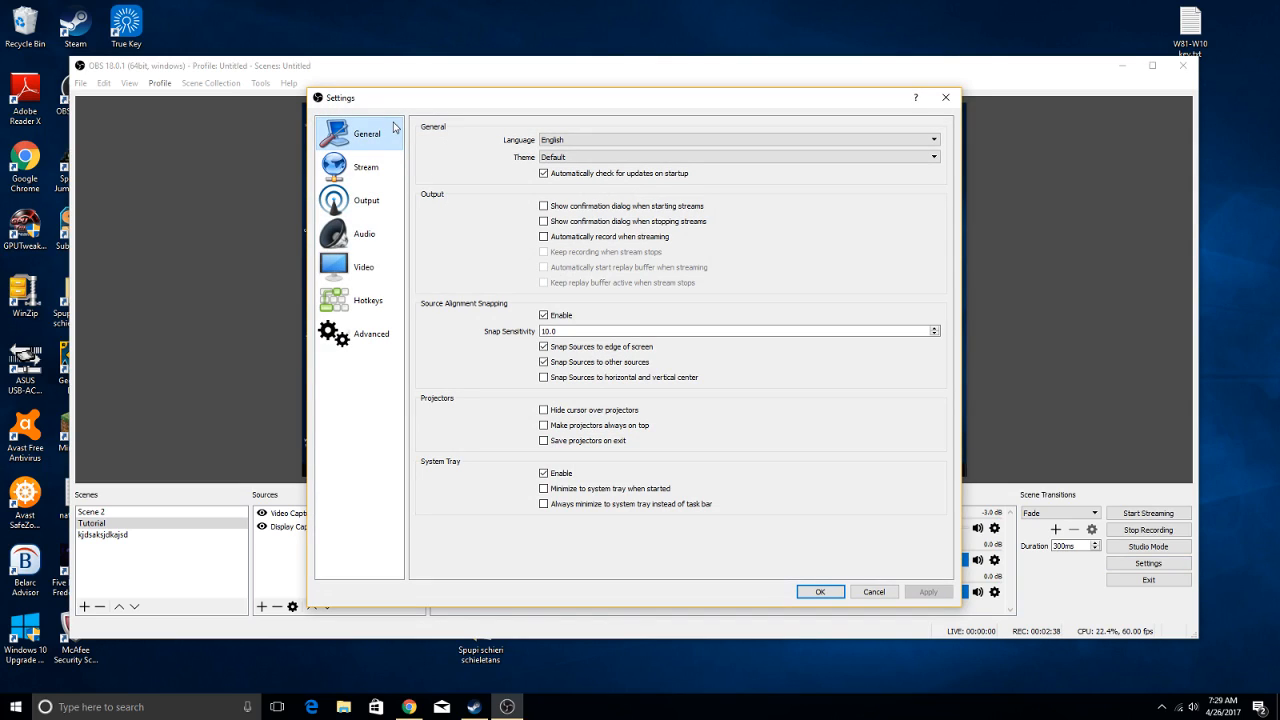
left_click(646, 143)
left_click(438, 237)
Step: Try the Dark interface theme and switch back to the Default theme
left_click(575, 158)
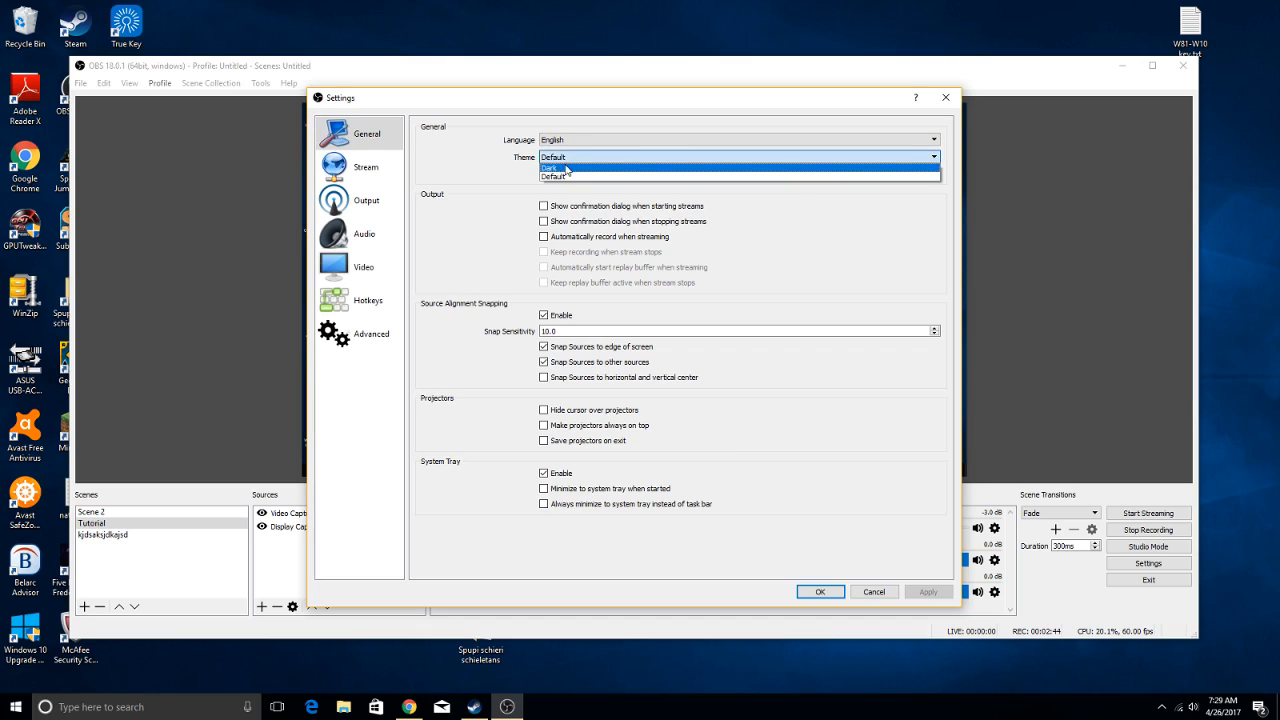
left_click(551, 168)
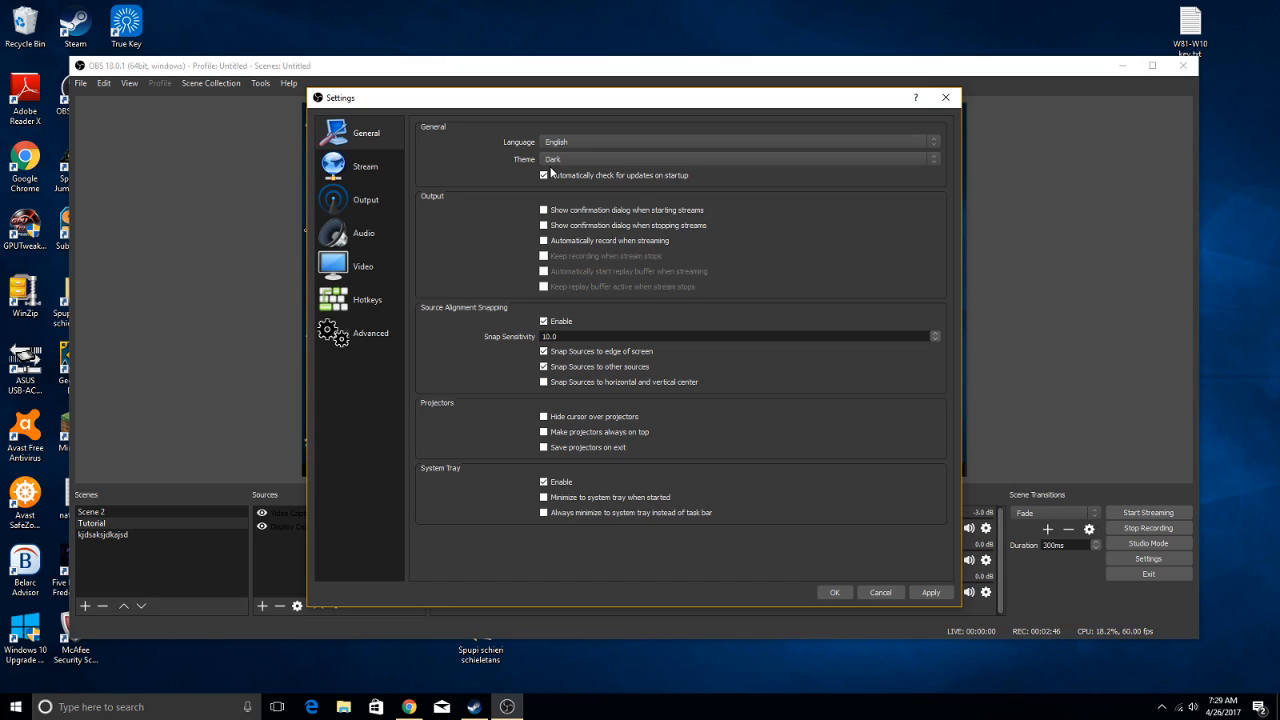
left_click(918, 160)
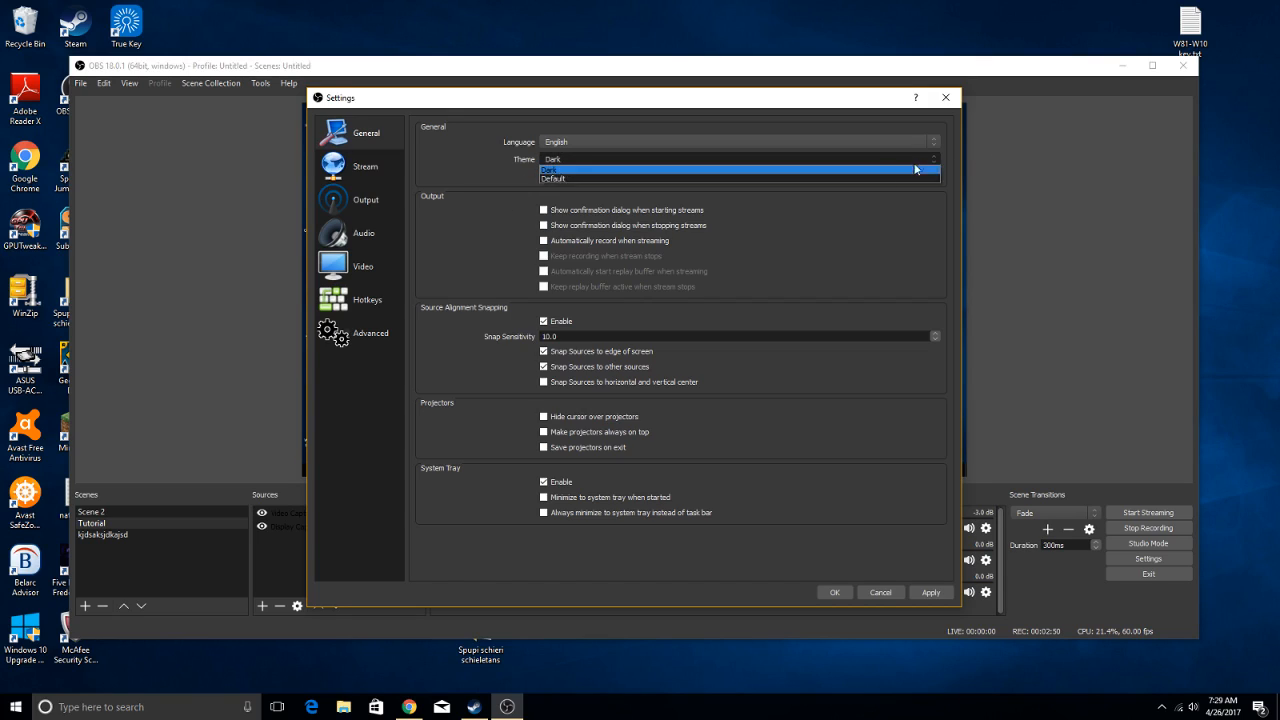
left_click(571, 179)
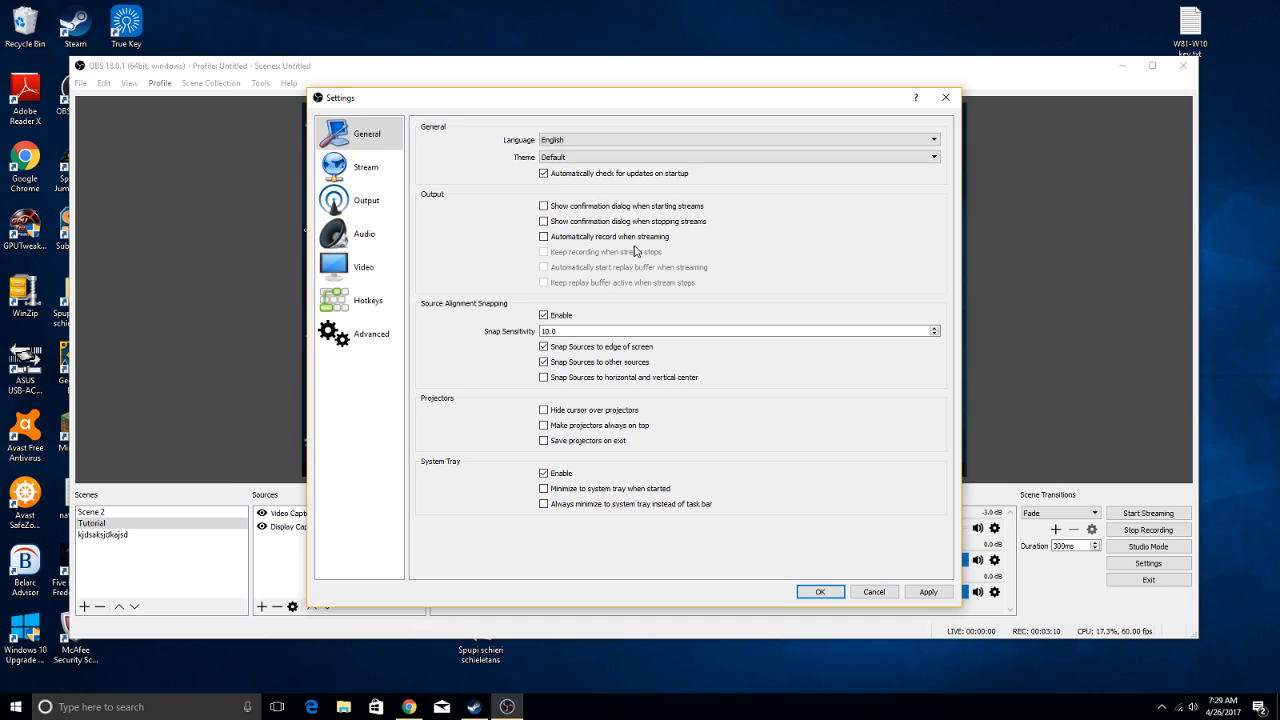
Step: In the stream settings, set the stream type to Streaming Services and the service to YouTube / YouTube Gaming
left_click(382, 176)
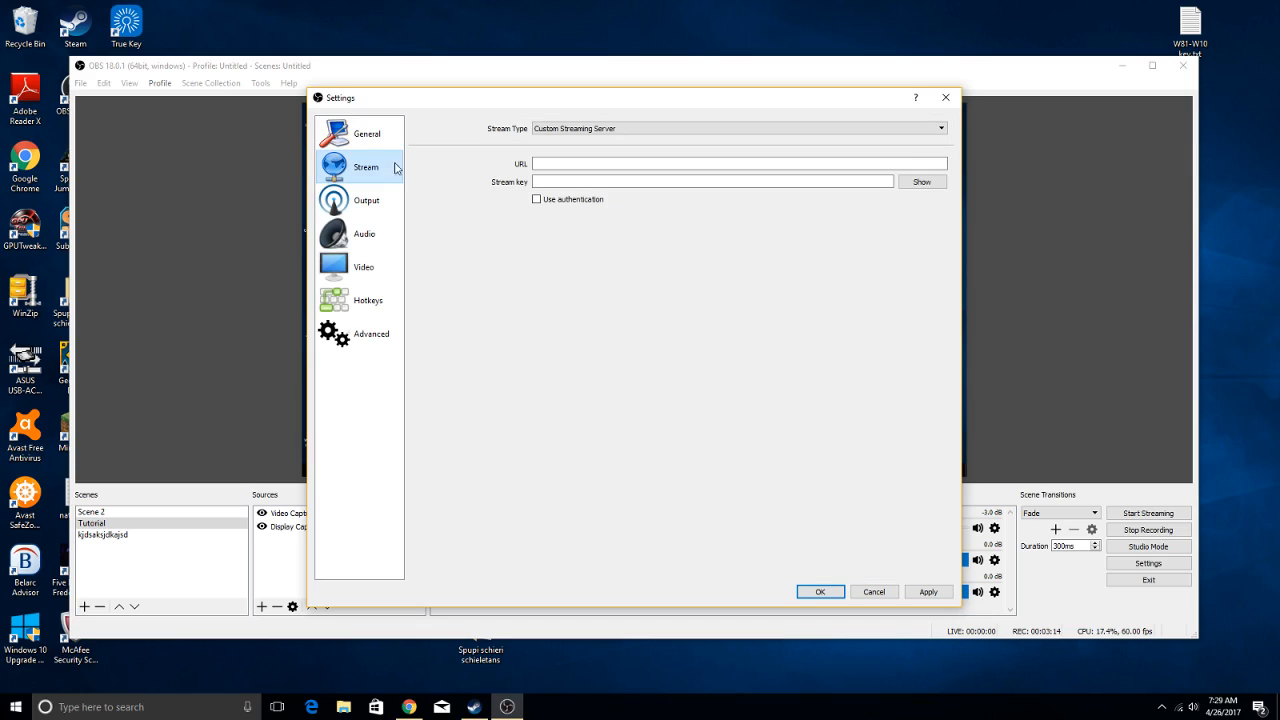
left_click(615, 128)
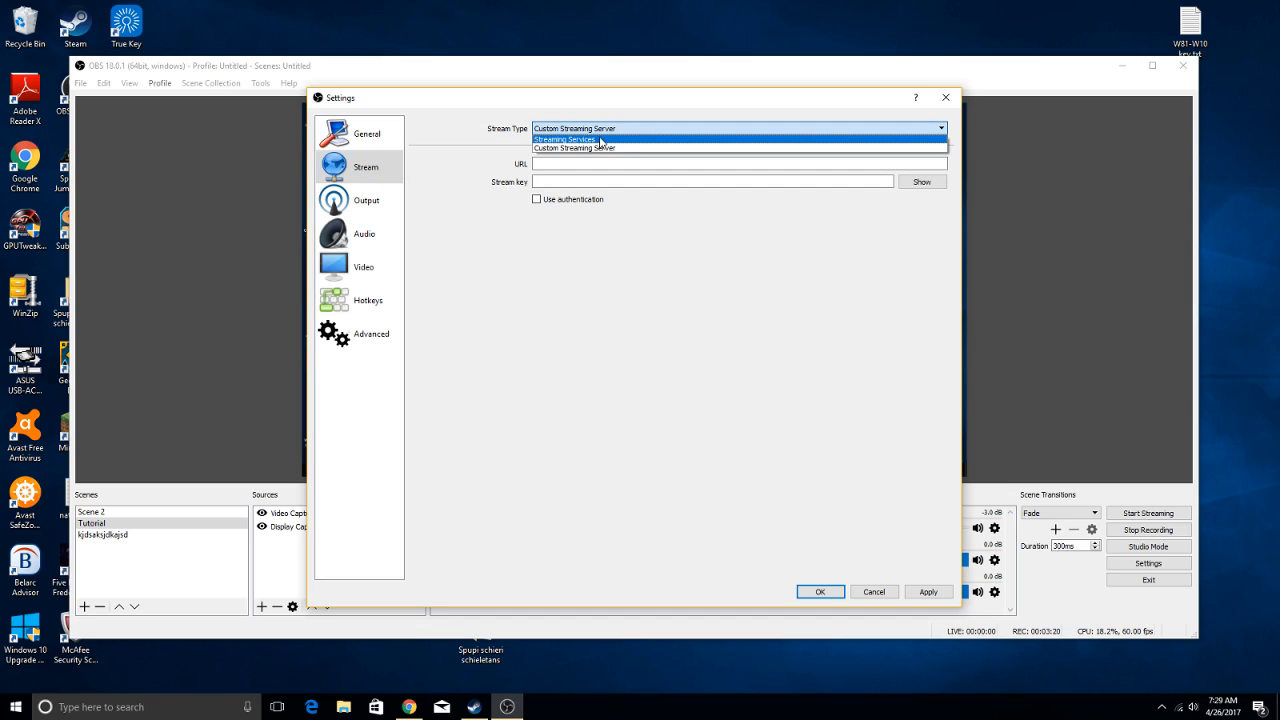
left_click(600, 141)
left_click(647, 166)
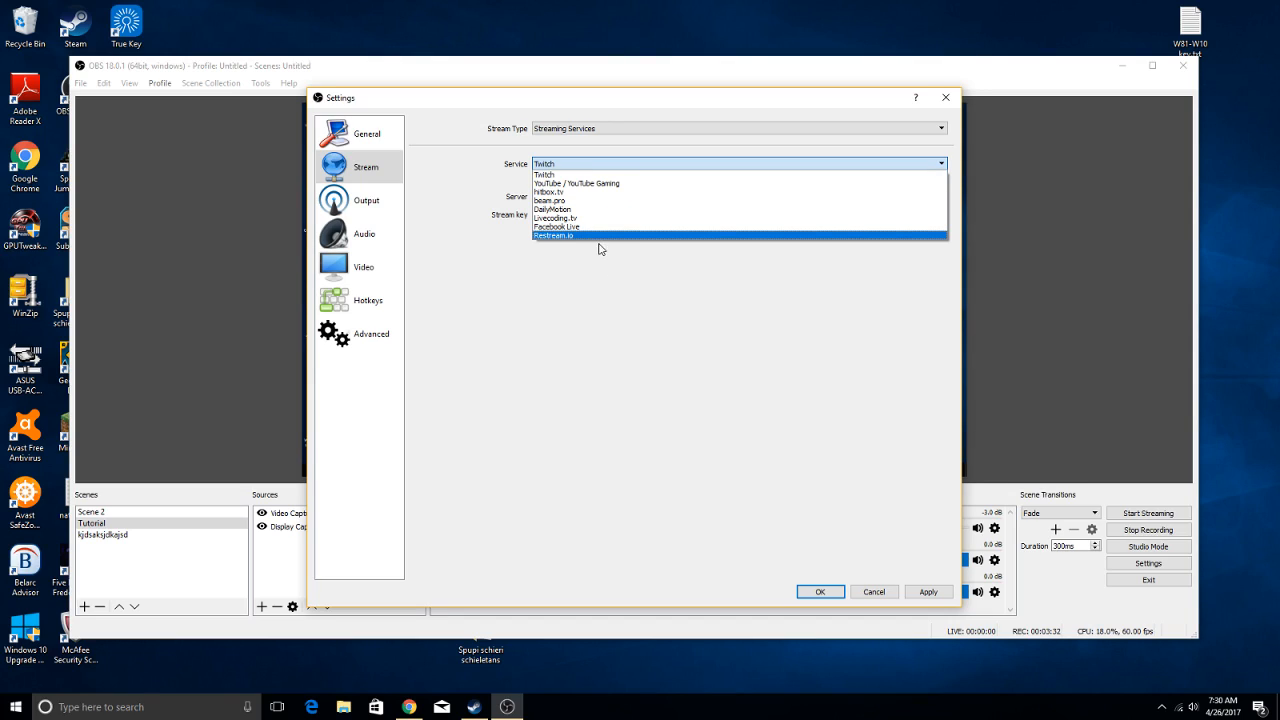
left_click(576, 184)
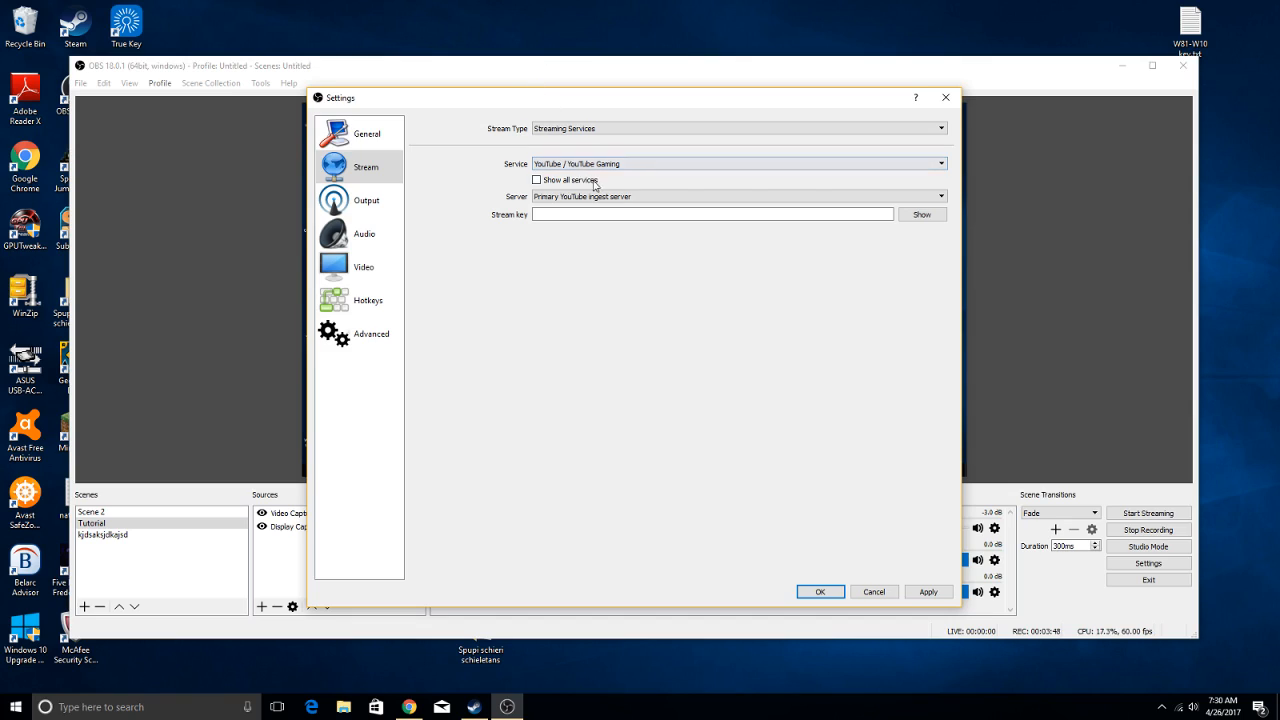
Step: Set the stream type to Custom Streaming Server and go to its empty URL and stream key fields
left_click(600, 129)
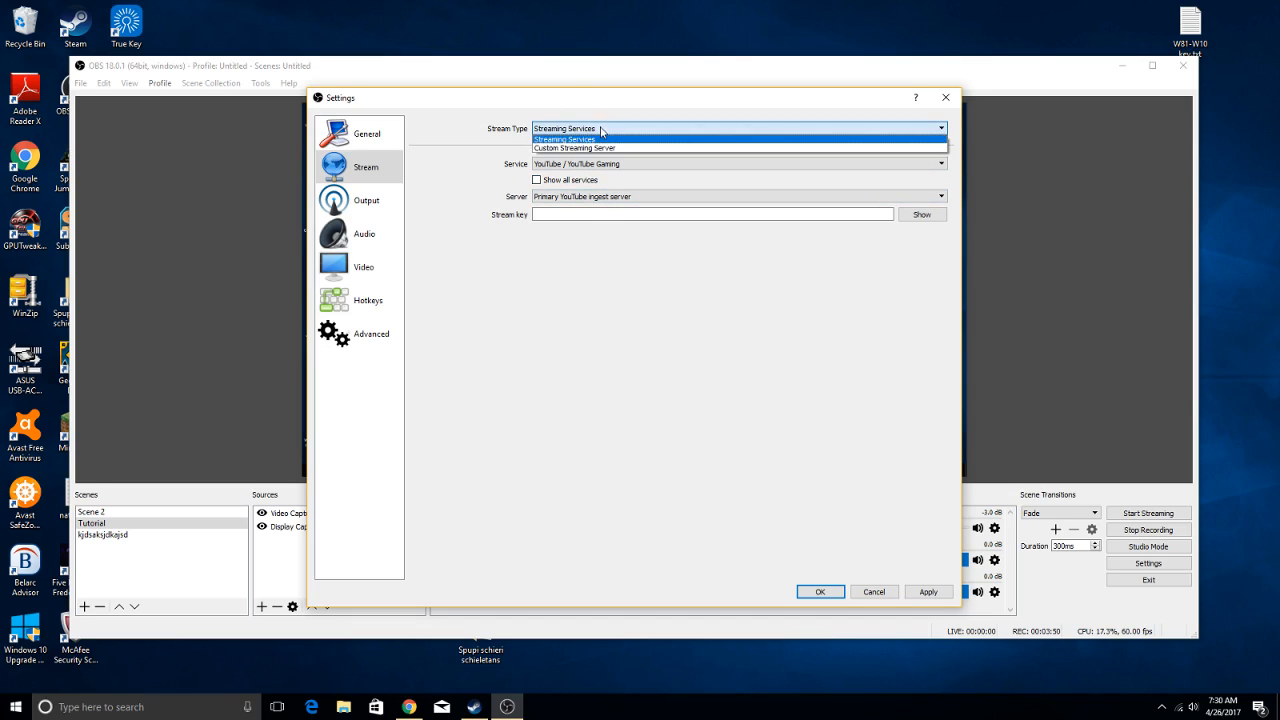
left_click(591, 148)
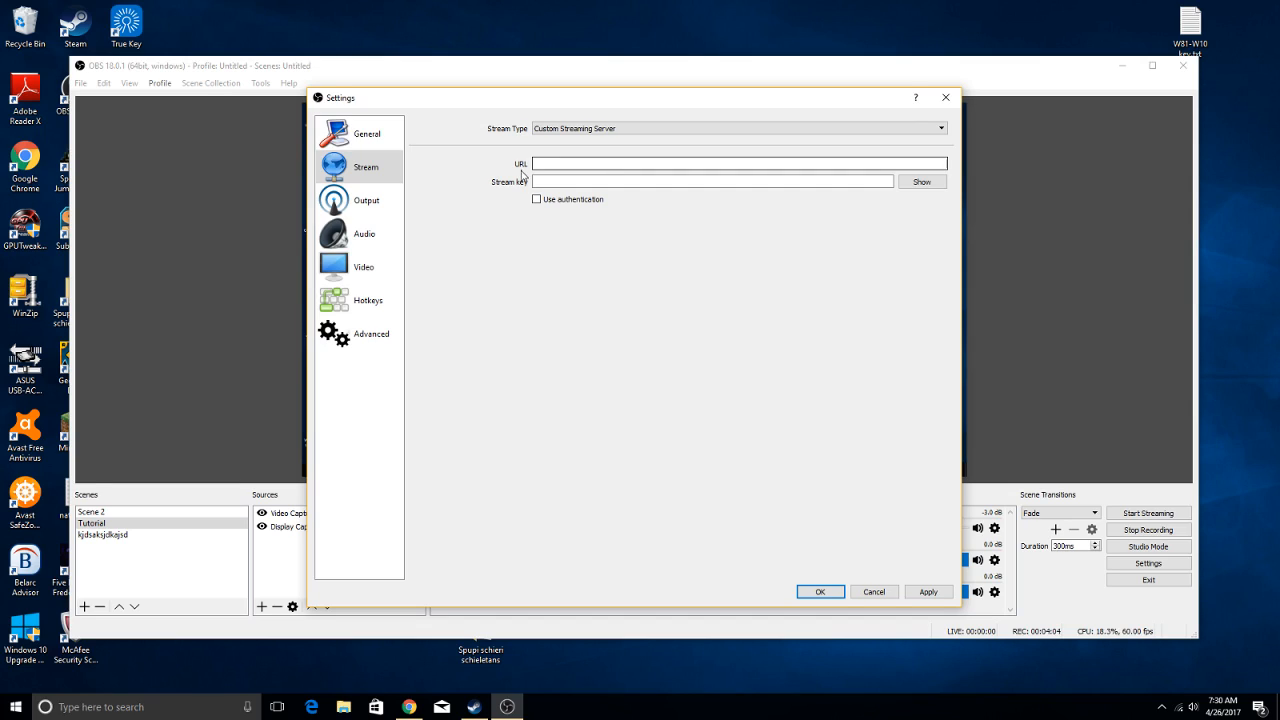
left_click(610, 182)
left_click(603, 167)
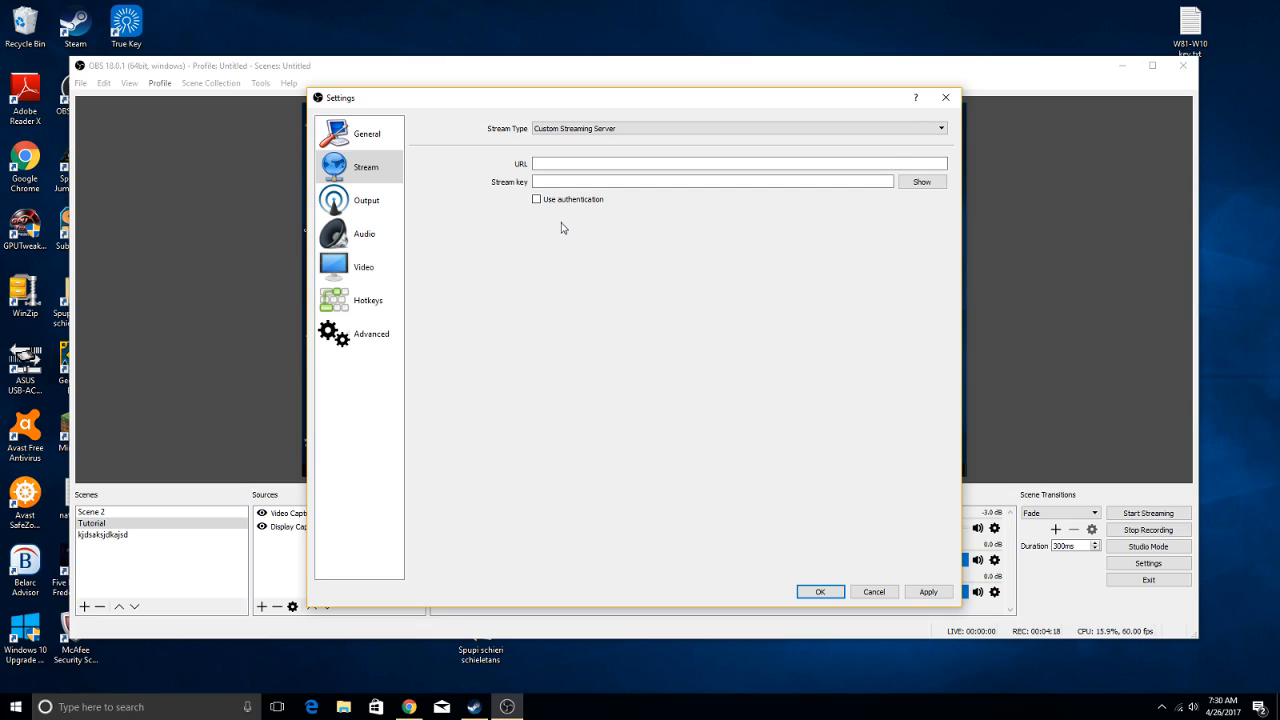
left_click(605, 182)
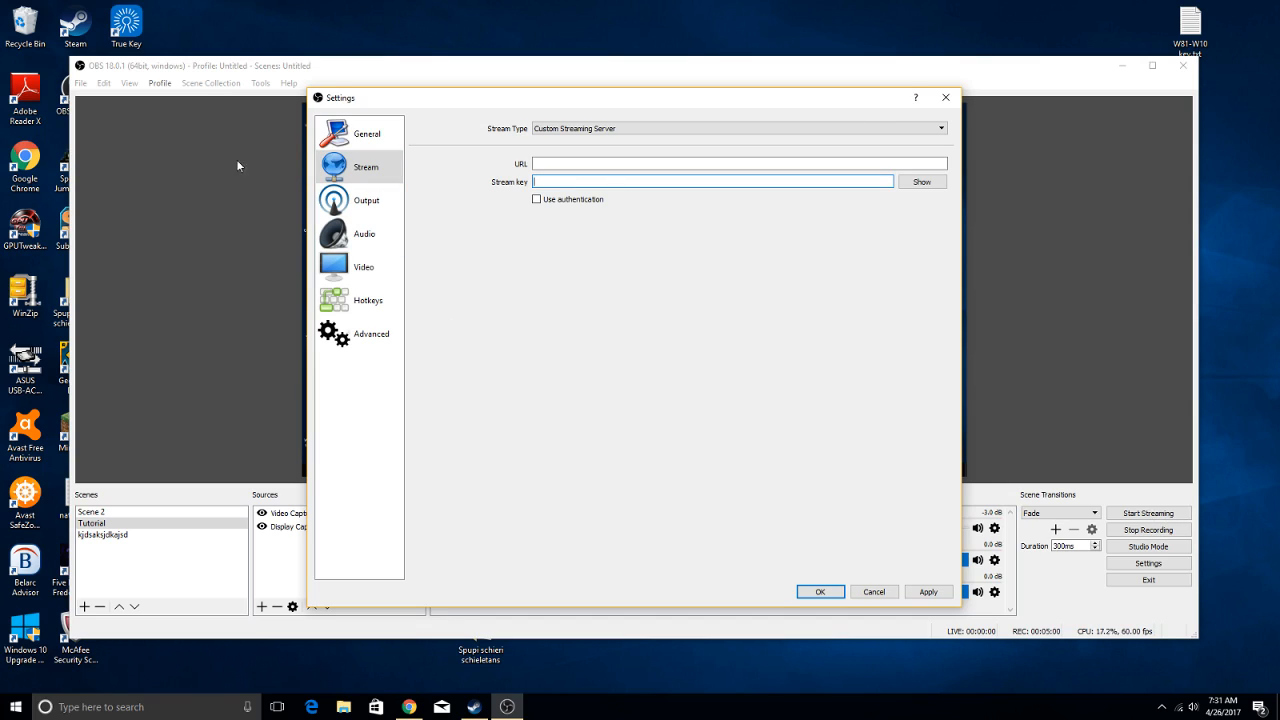
Step: In the output settings, select Software (x264) as the streaming encoder and 160 as the audio bitrate
left_click(365, 203)
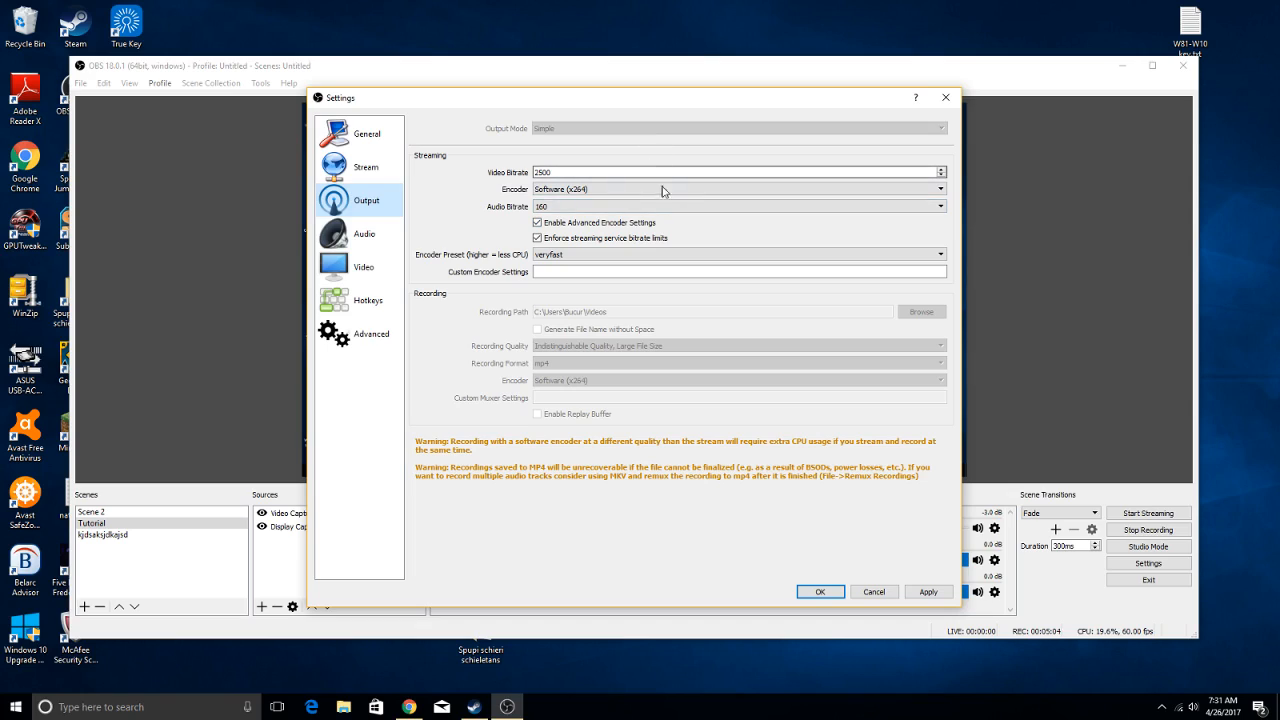
left_click(616, 196)
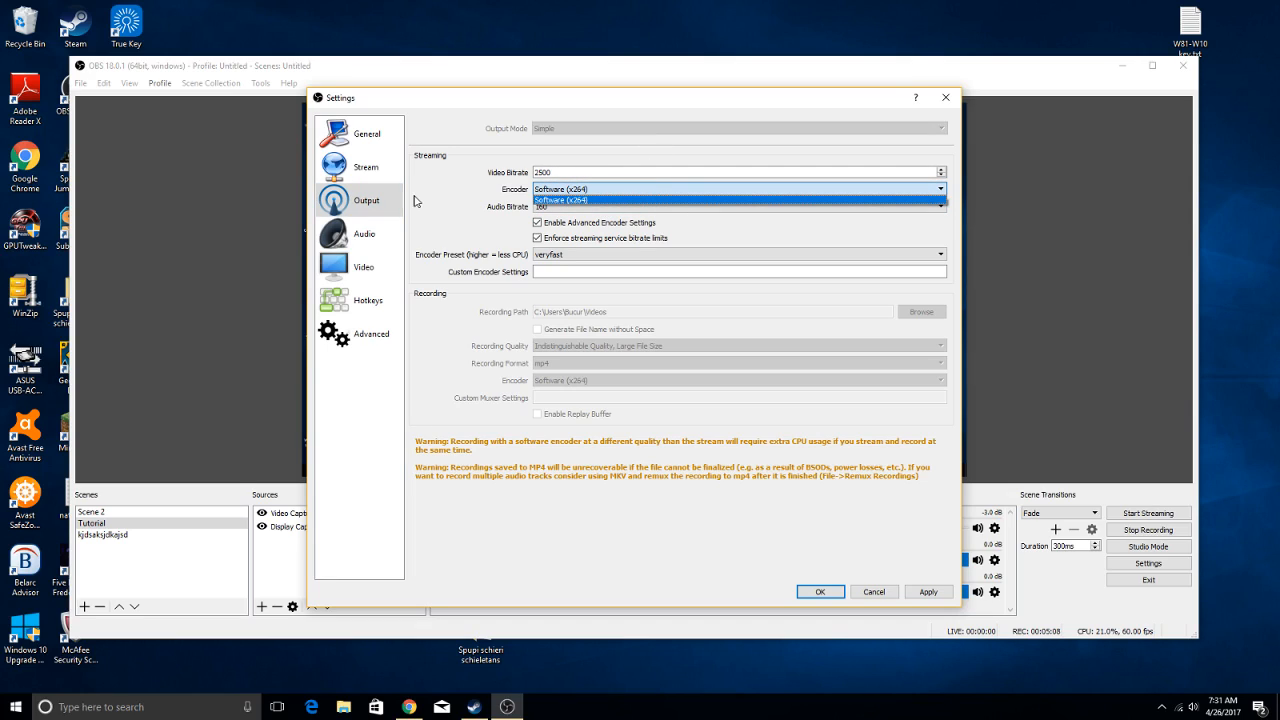
left_click(587, 200)
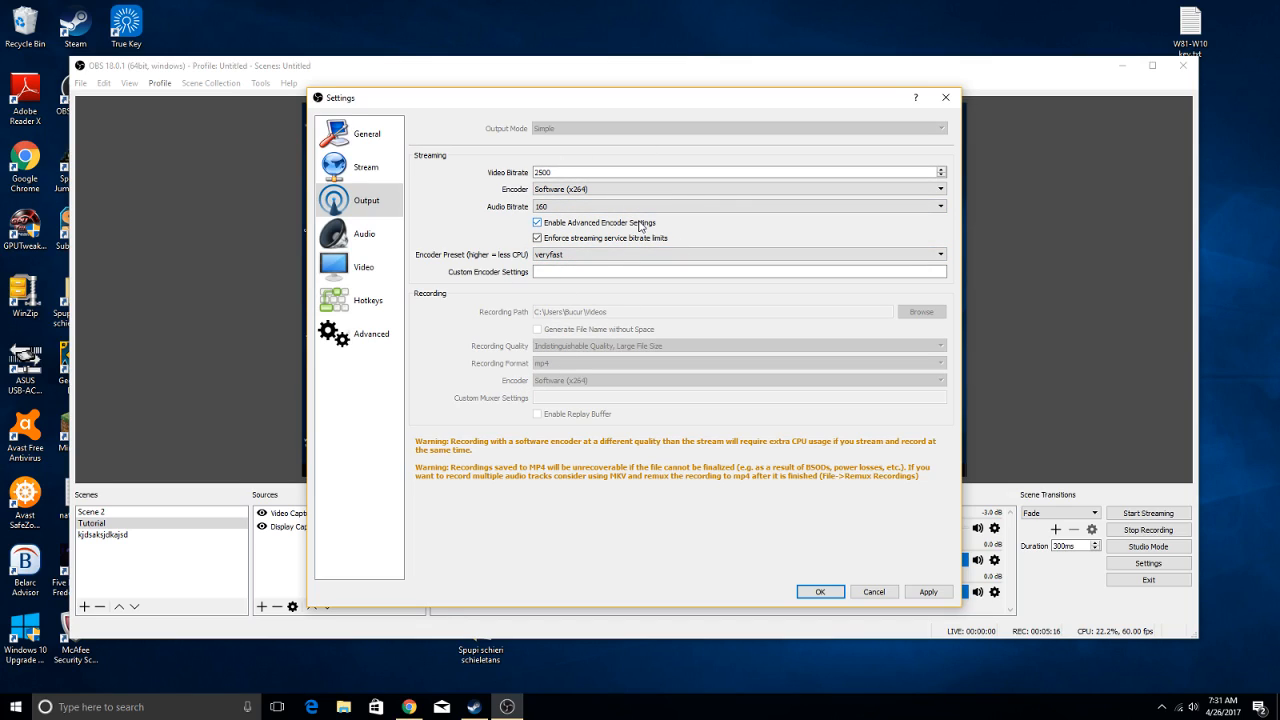
left_click(684, 209)
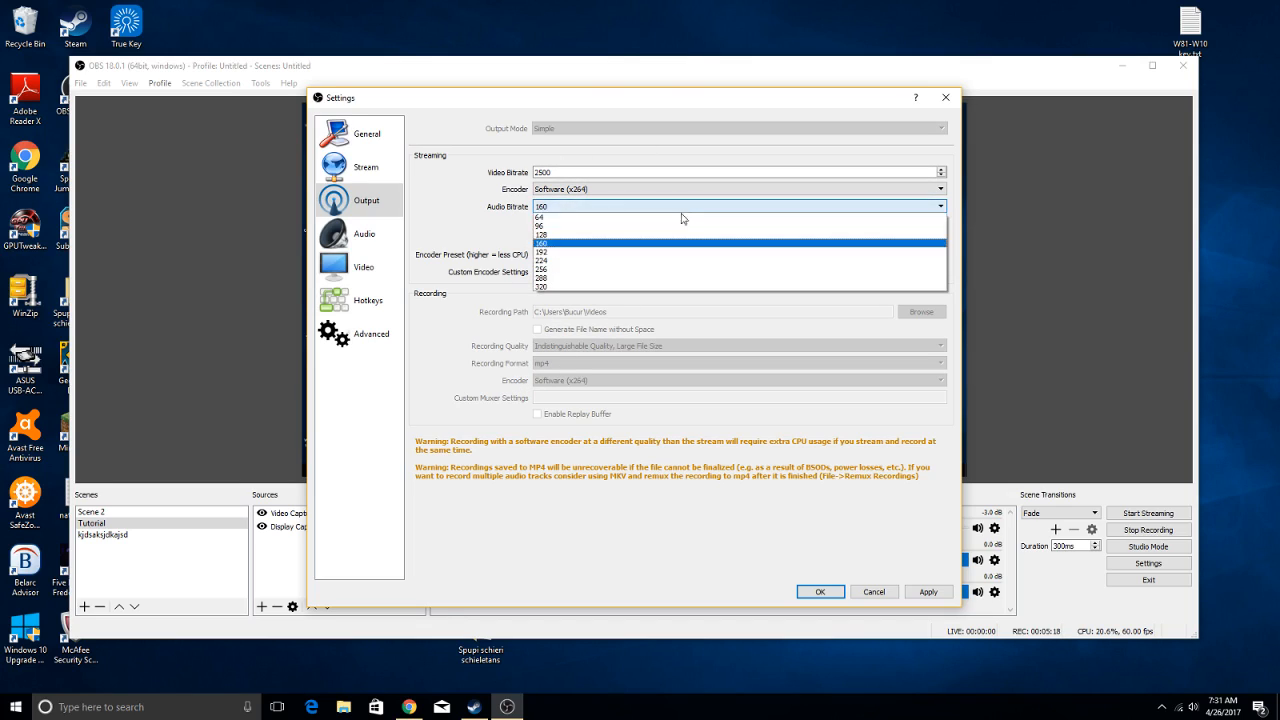
left_click(646, 245)
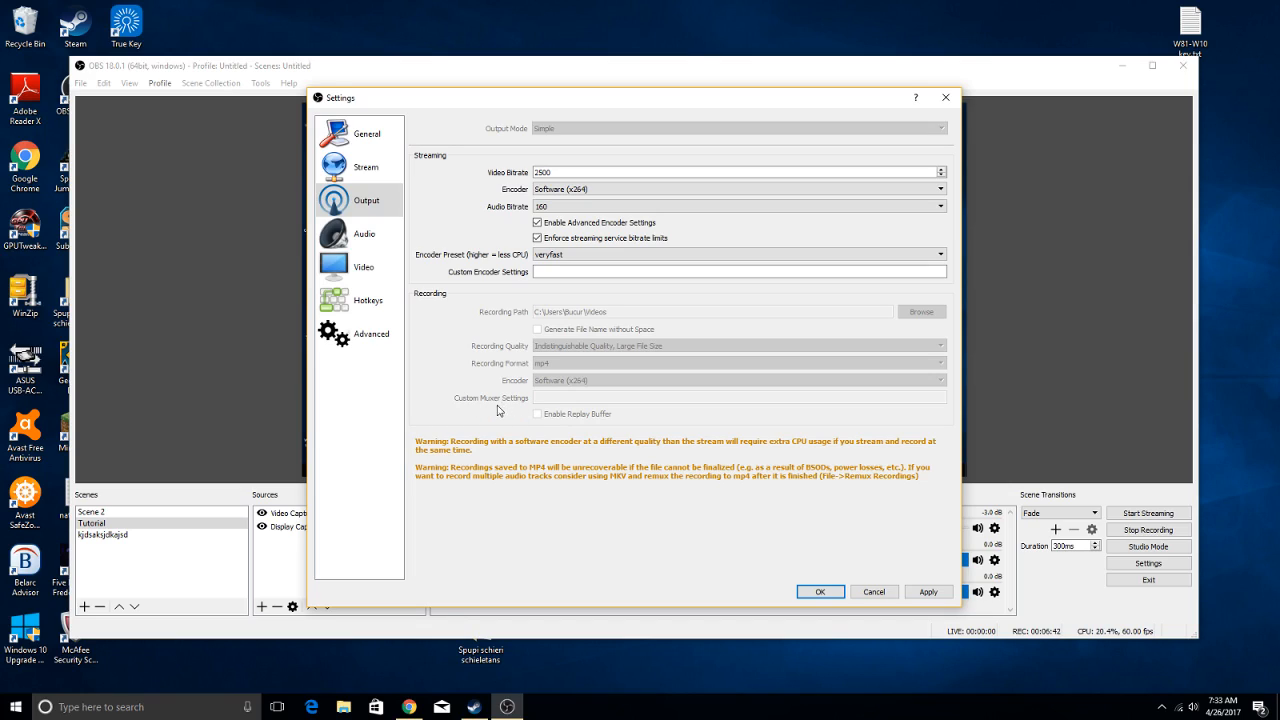
Step: In the audio settings, select Mono as the channel mode
left_click(387, 247)
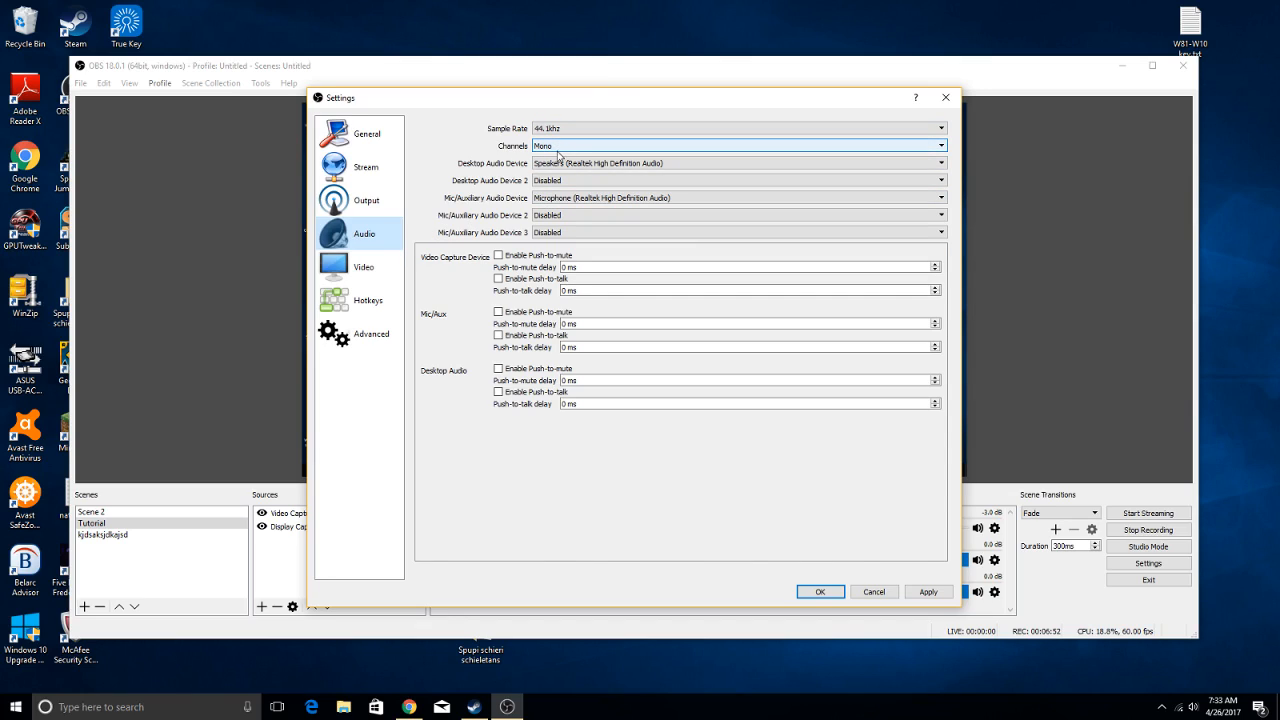
left_click(597, 147)
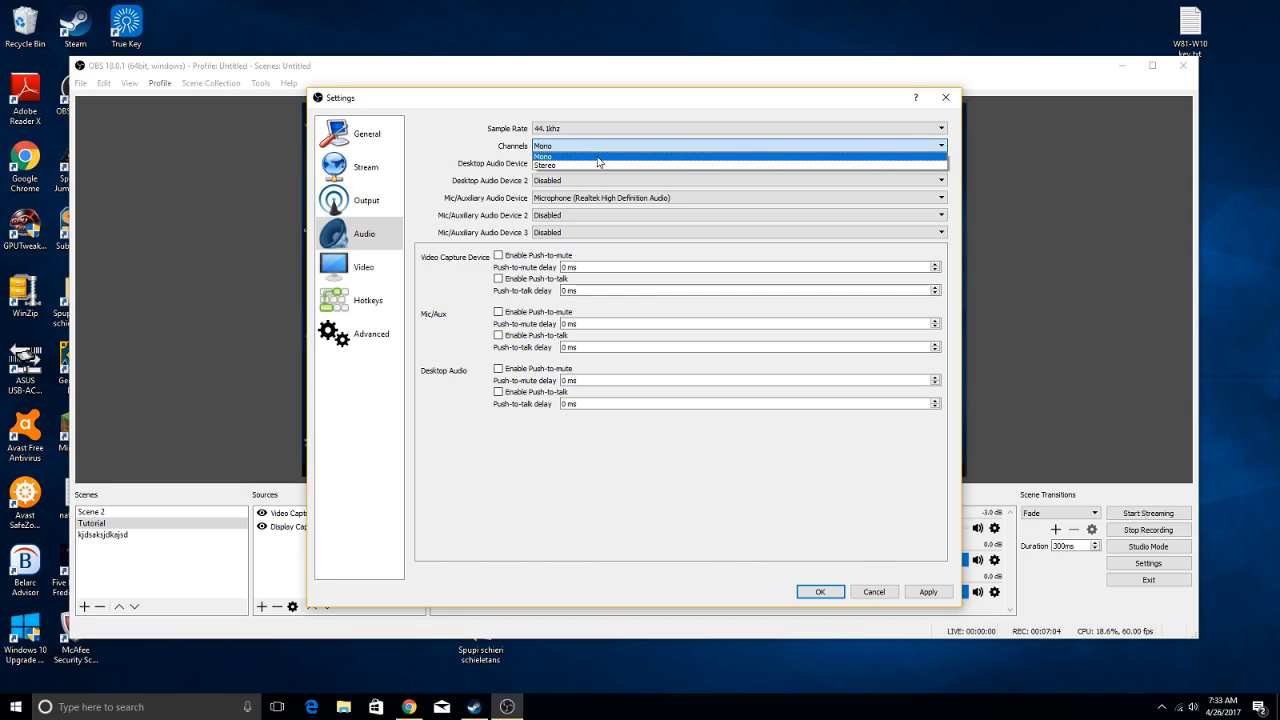
left_click(597, 157)
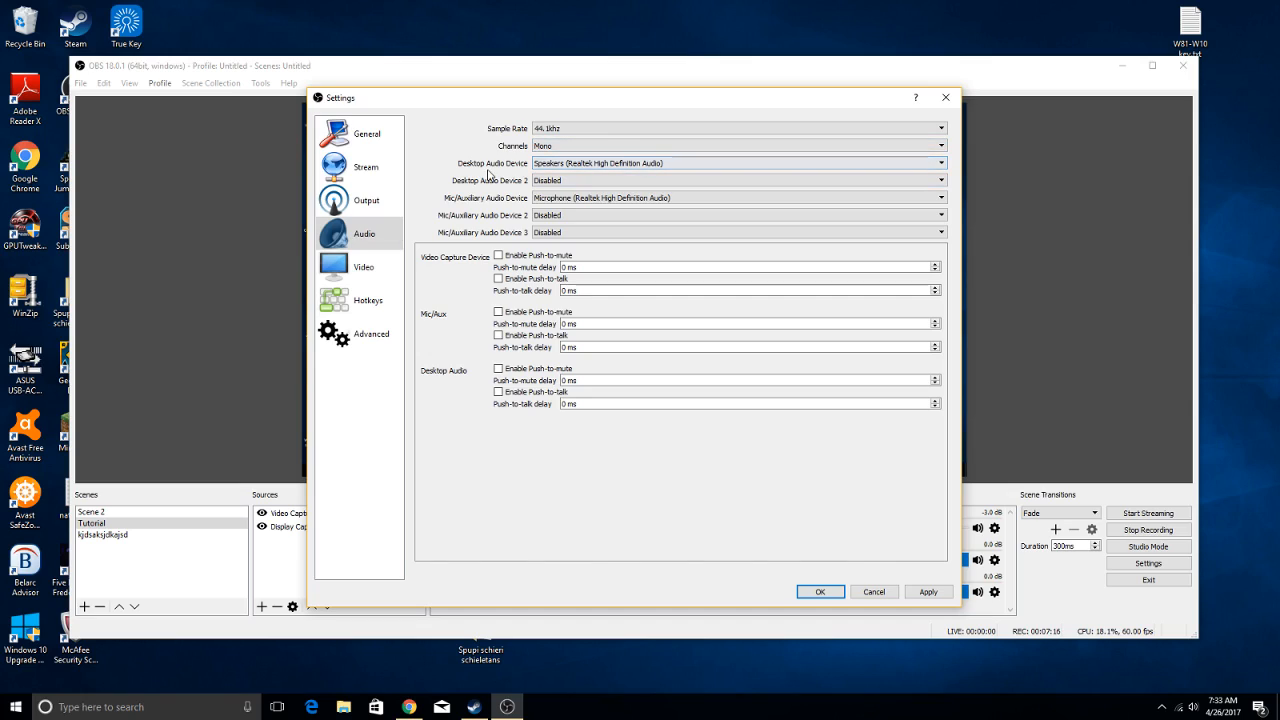
Step: Set the desktop audio device to Default and the mic/auxiliary audio device to Microphone (Realtek High Definition Audio)
left_click(673, 165)
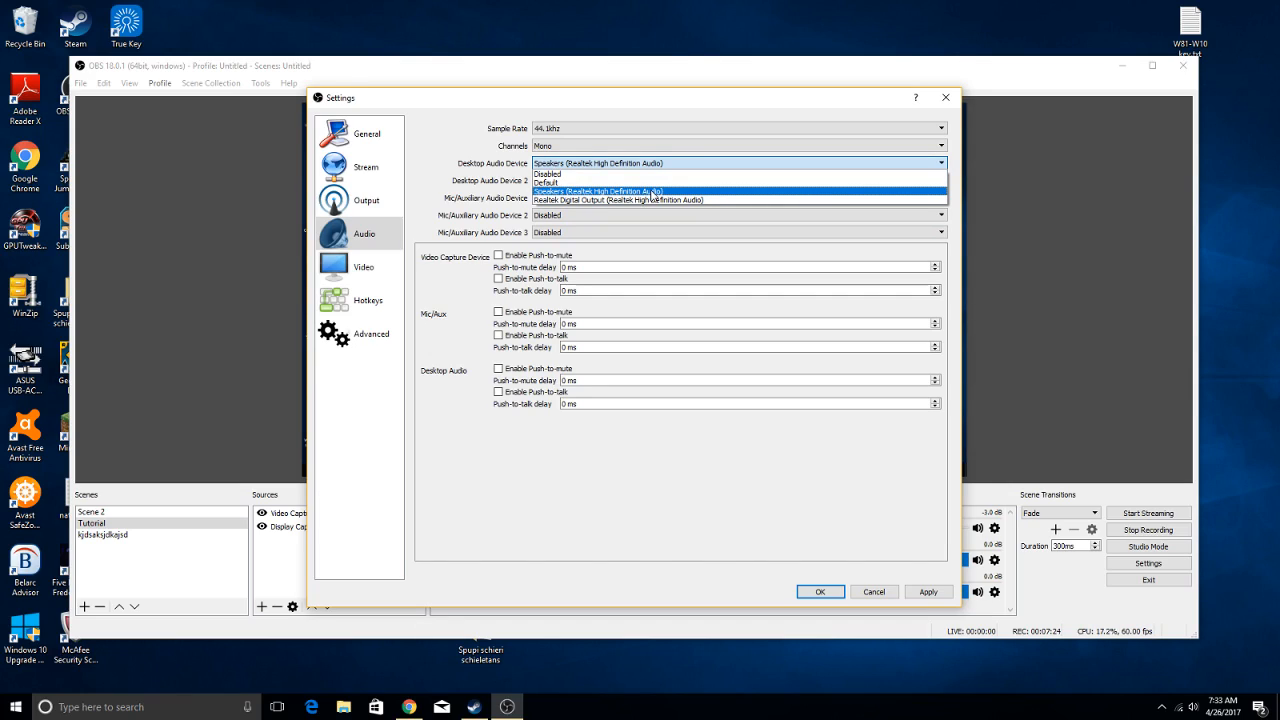
left_click(645, 191)
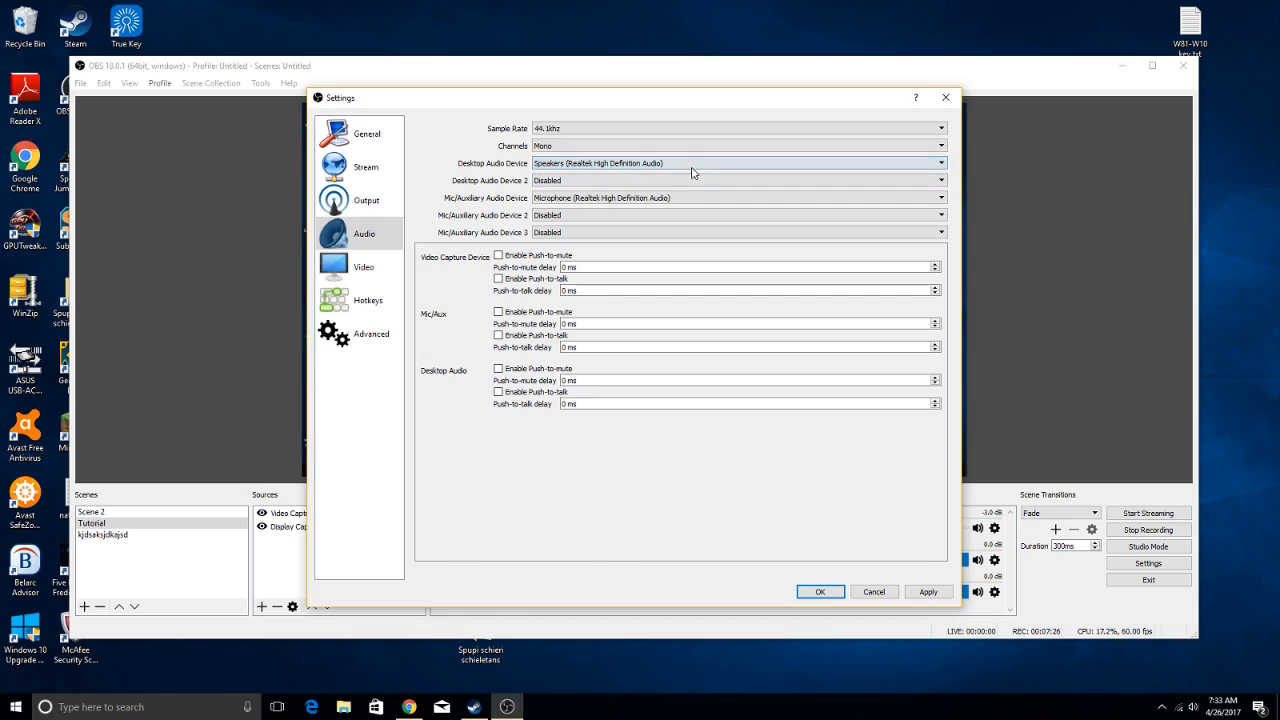
left_click(638, 165)
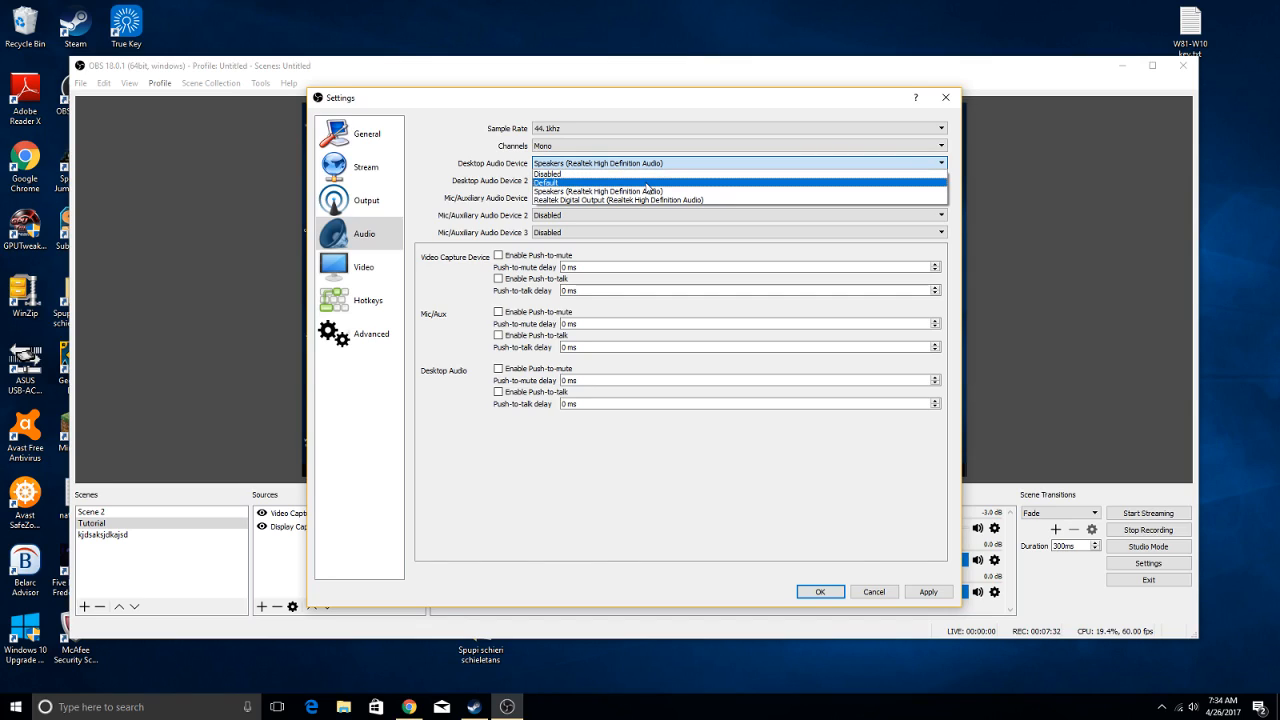
left_click(647, 183)
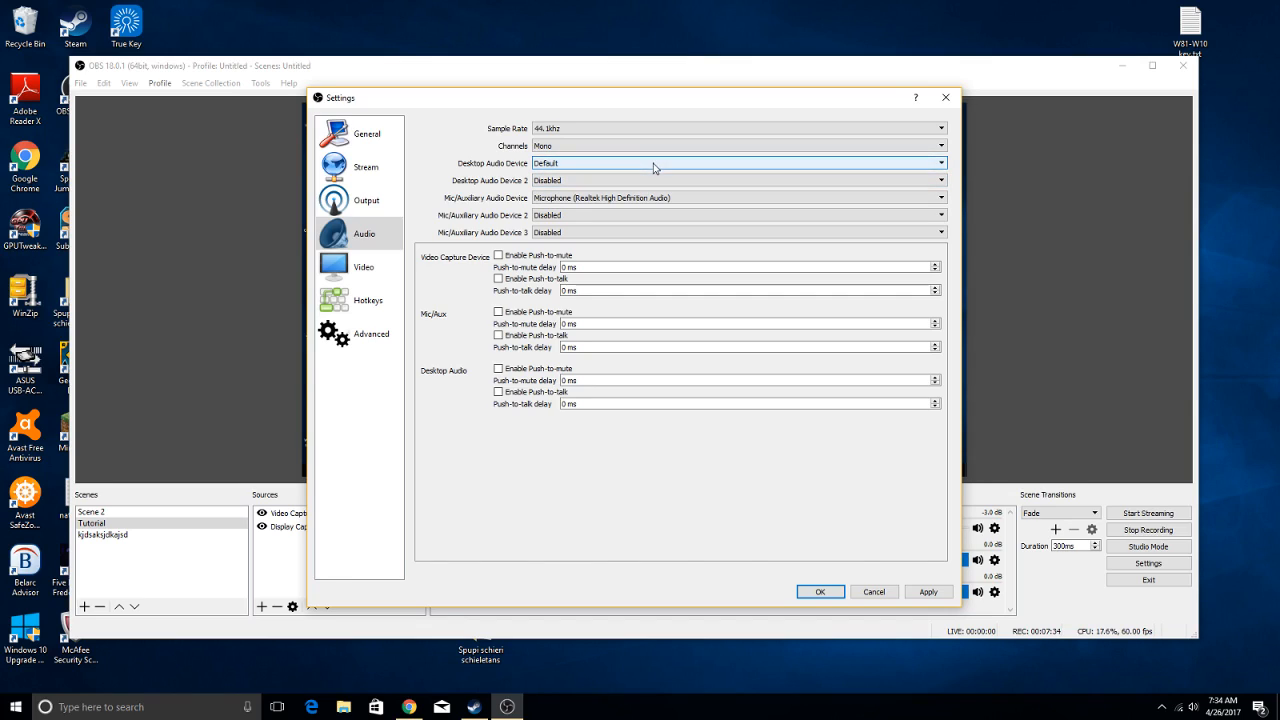
left_click(651, 163)
left_click(647, 165)
left_click(636, 163)
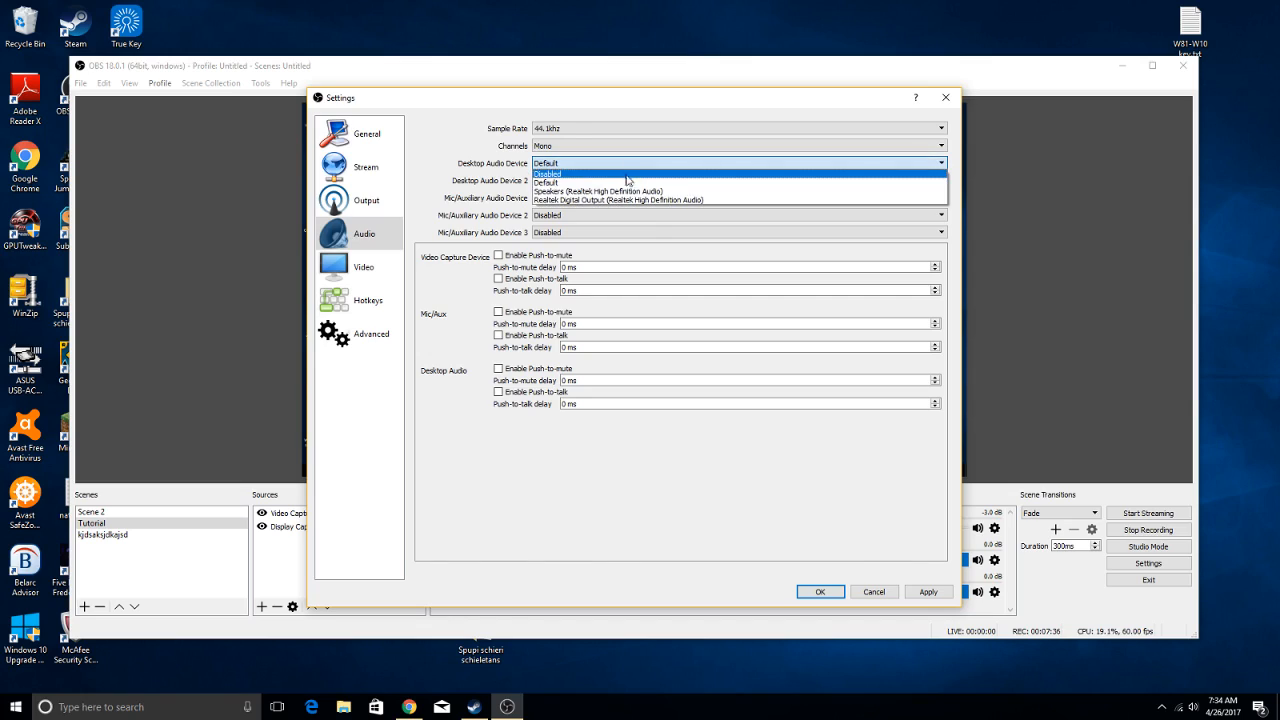
left_click(625, 183)
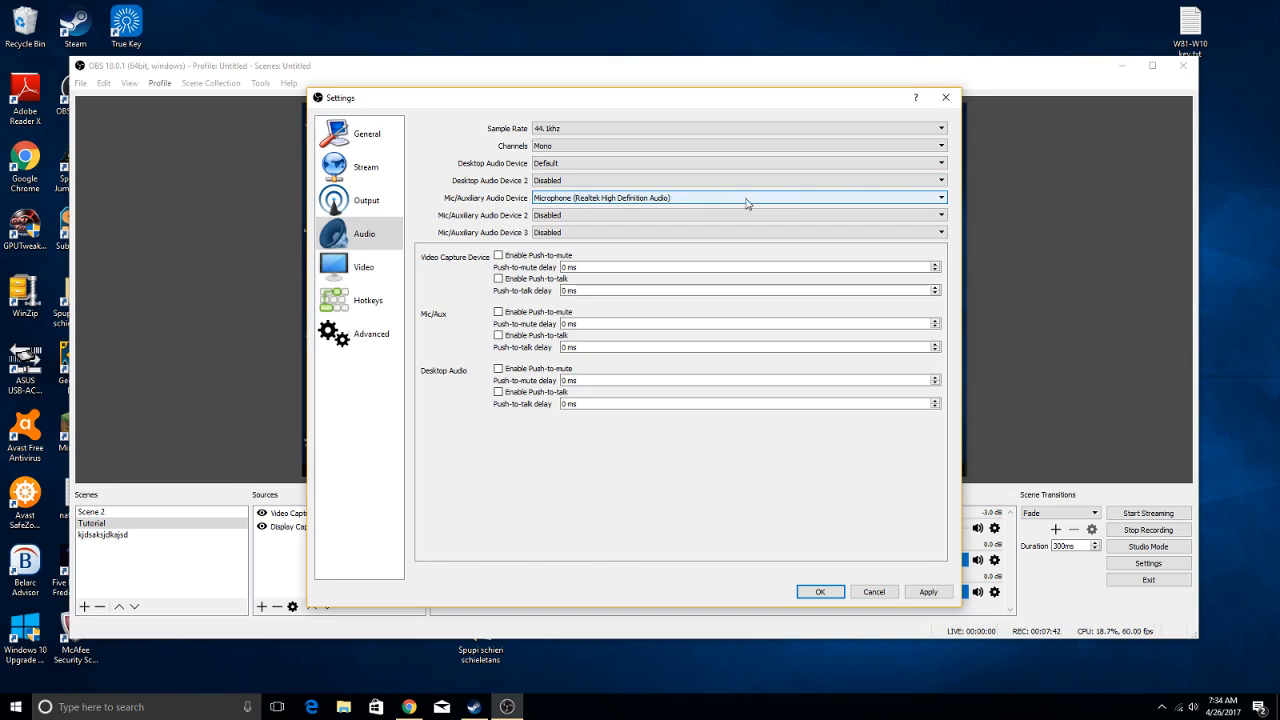
left_click(633, 199)
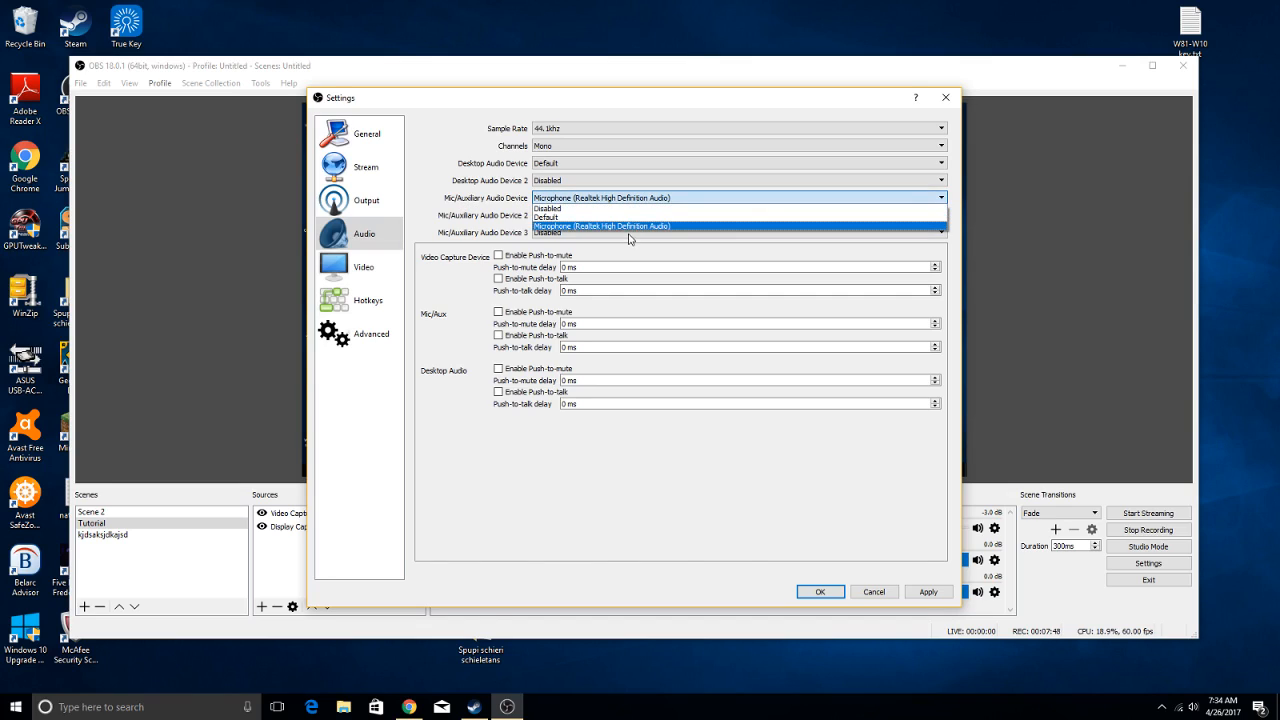
left_click(630, 227)
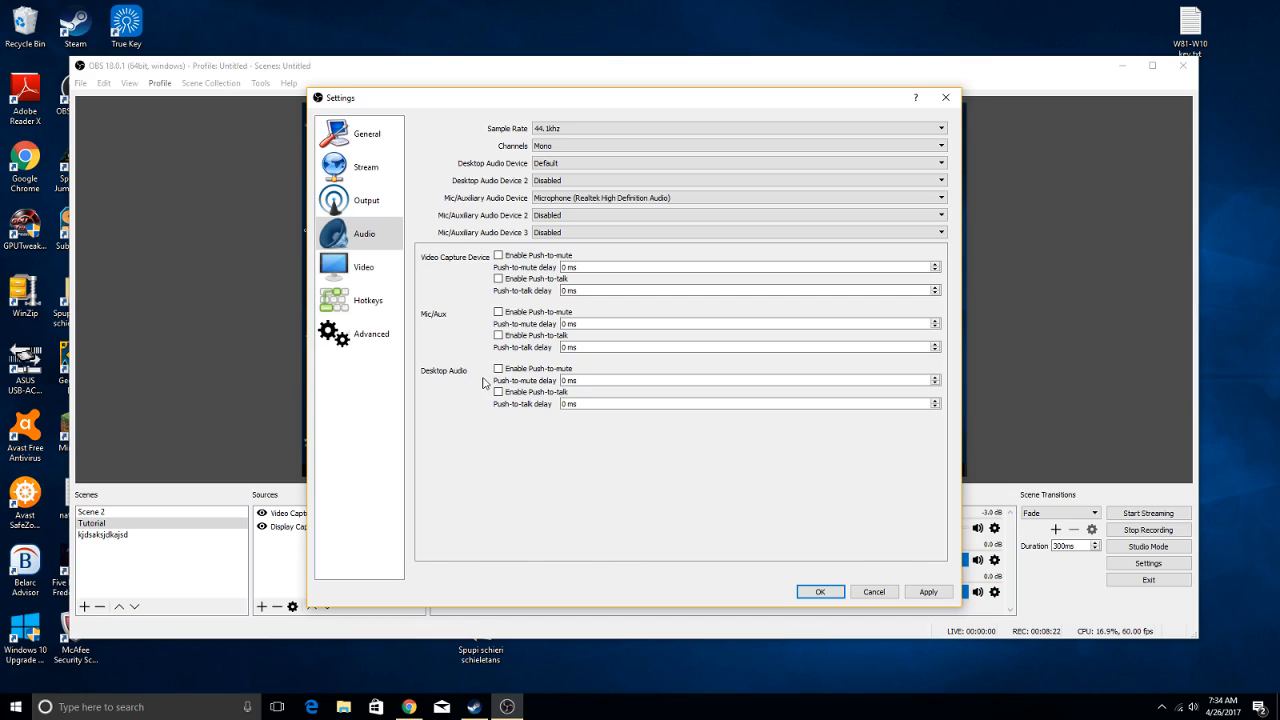
Step: Review the video resolution and FPS settings and the hotkey assignments, including those for Start Recording and Stop Recording
left_click(365, 274)
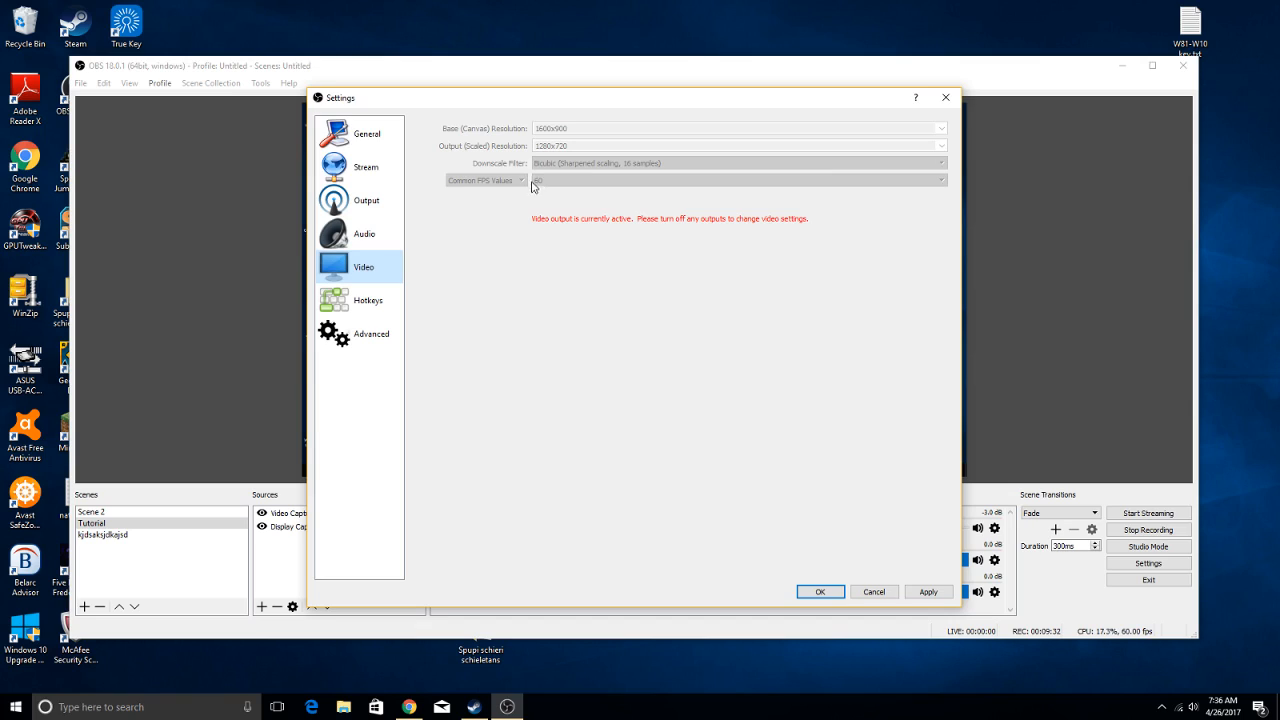
left_click(381, 303)
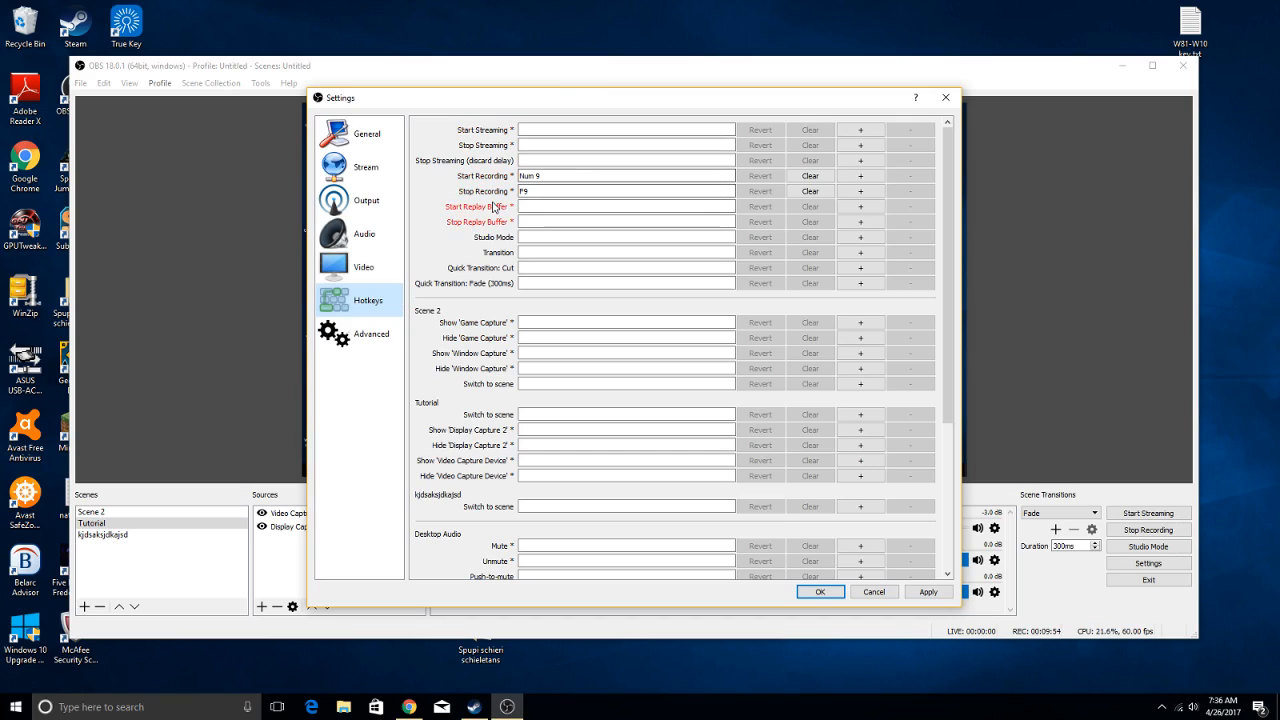
left_click(571, 176)
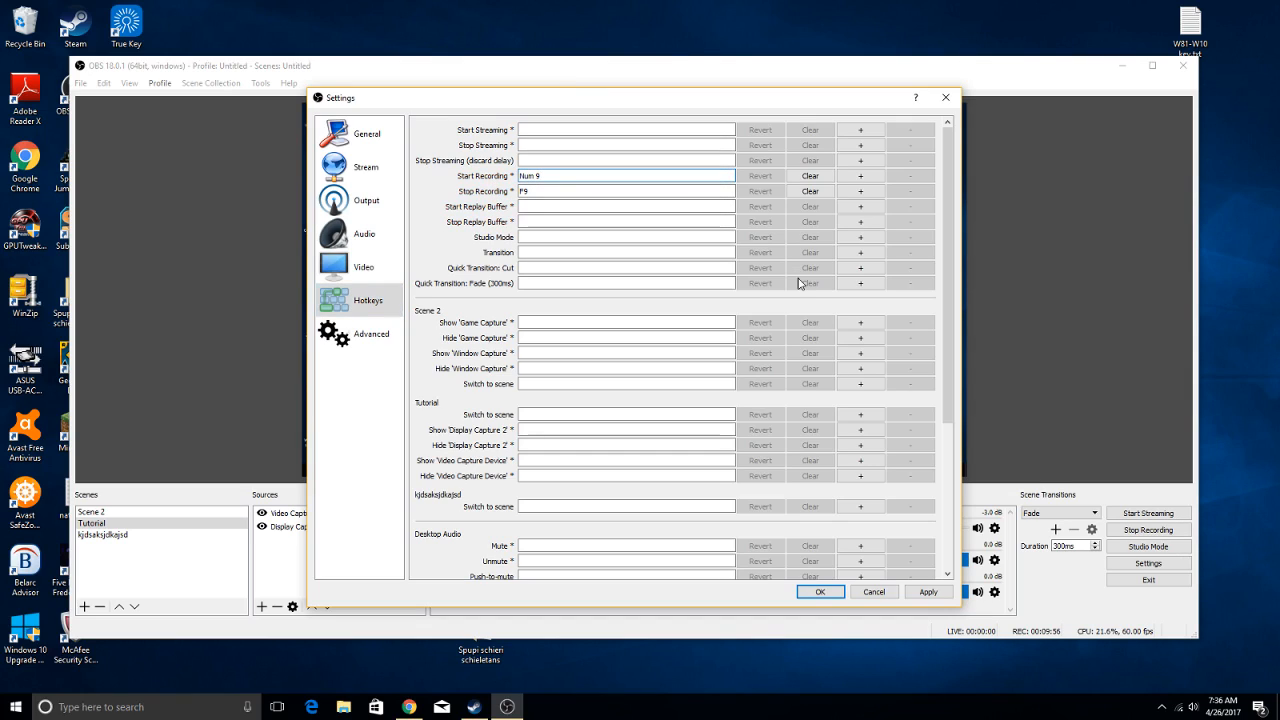
left_click(650, 191)
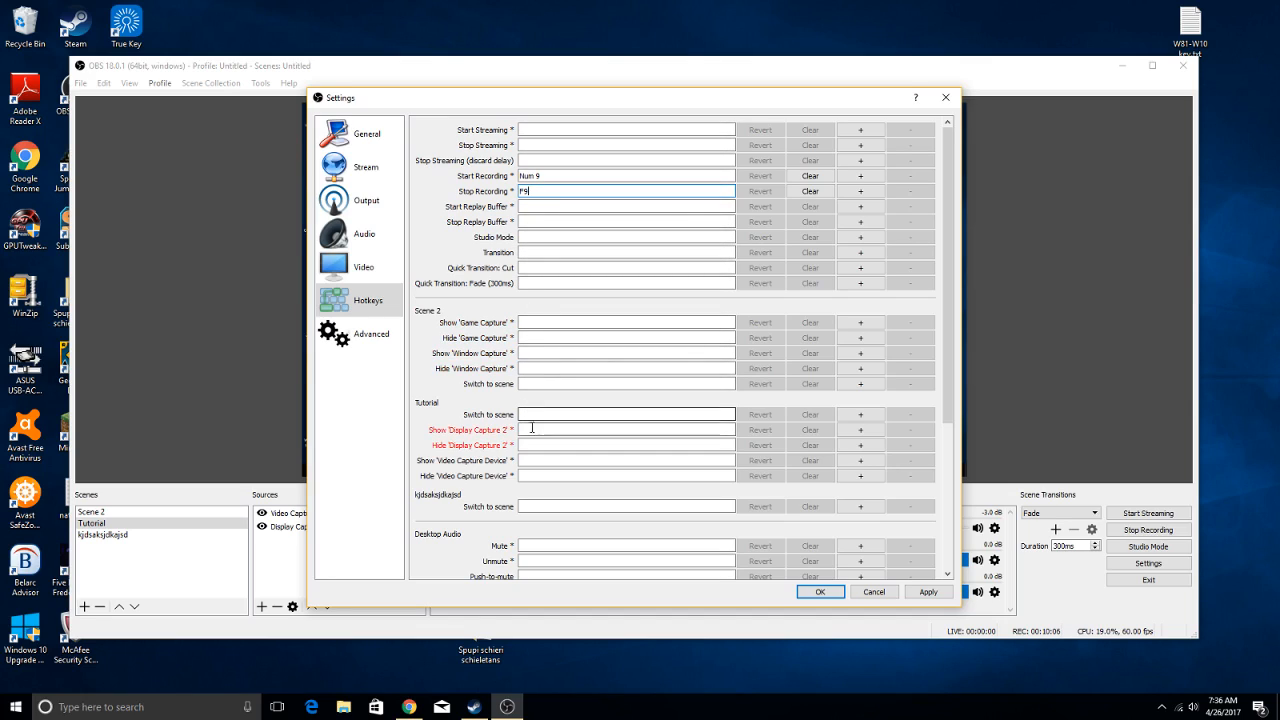
scroll(540, 470, "down", 6)
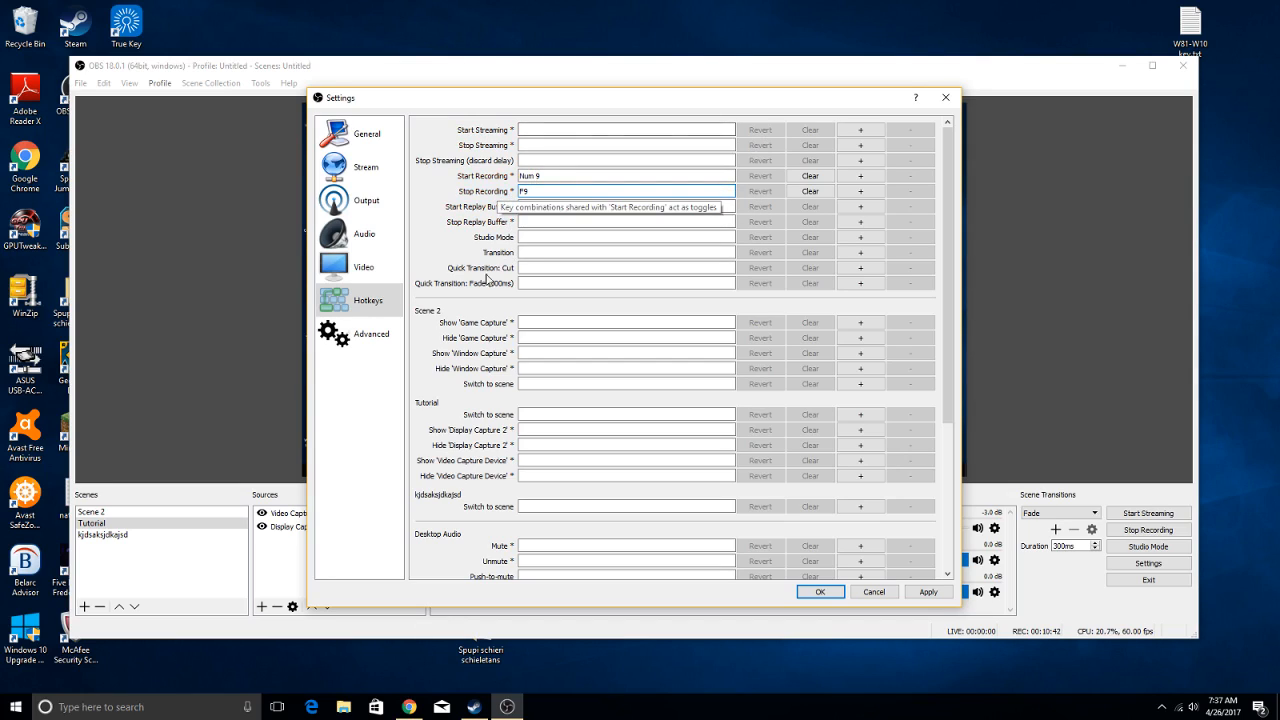
Step: Review the advanced settings, then save all settings and close the settings dialog
left_click(367, 331)
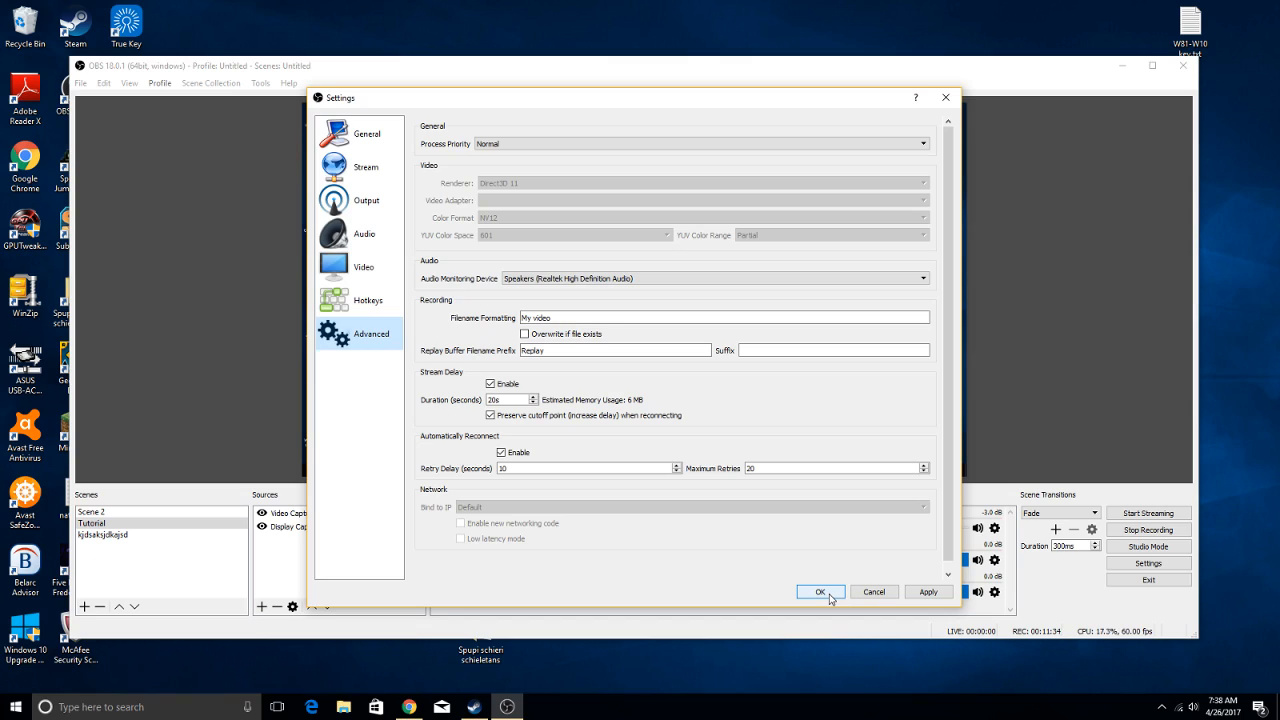
left_click(822, 593)
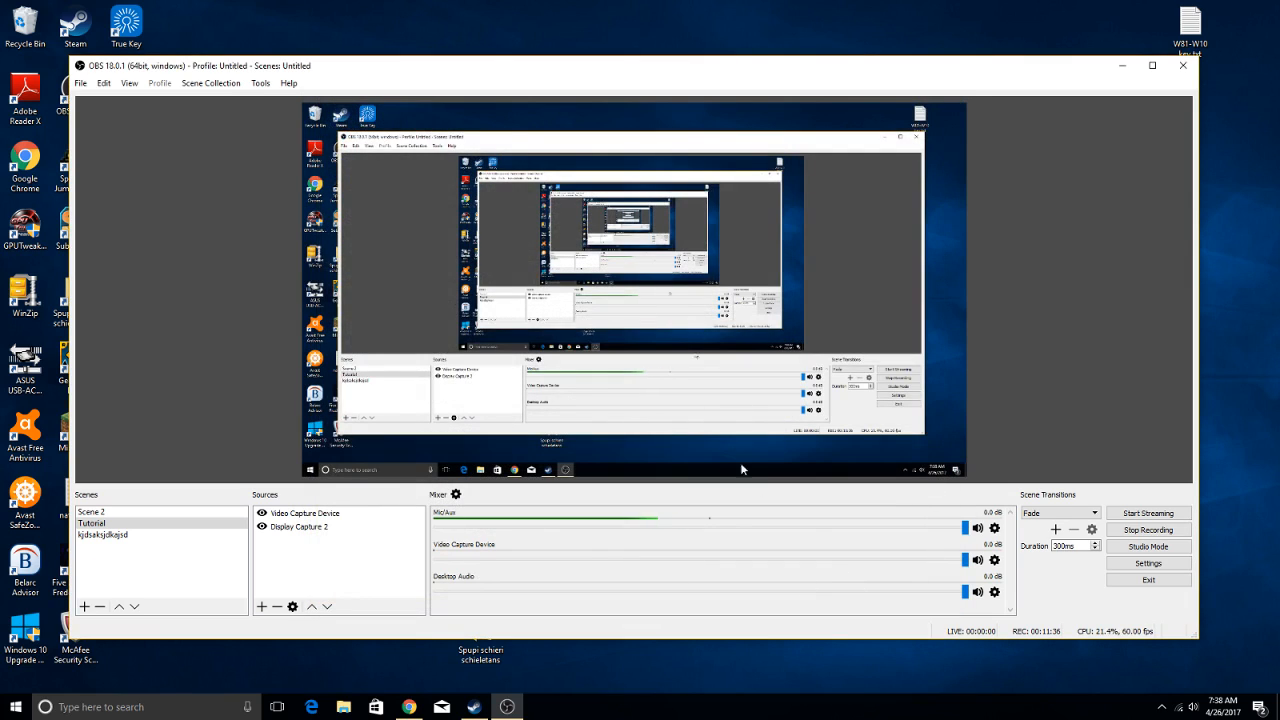